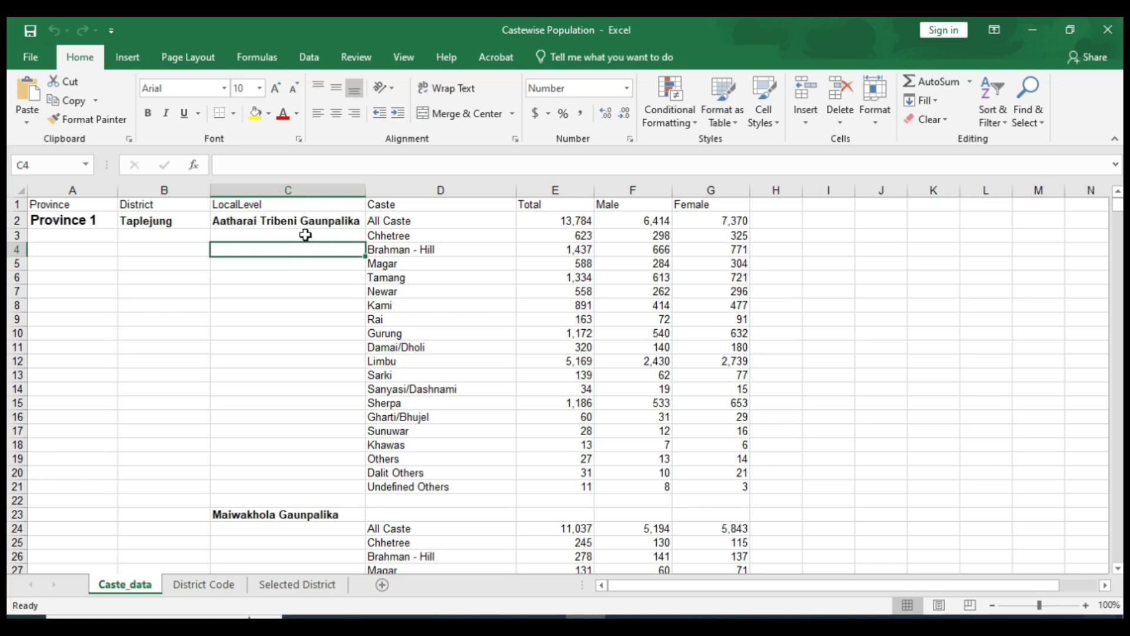
Step: Inspect the blank column C cells under Aatharai Tribeni Gaunpalika in Caste_data
click(305, 235)
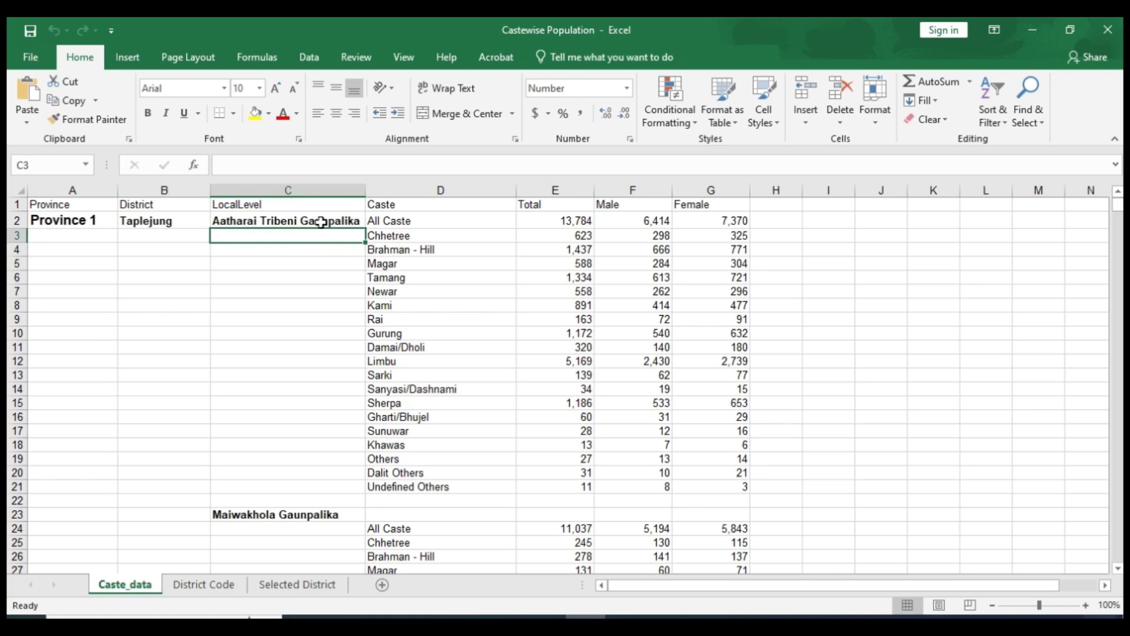
click(321, 222)
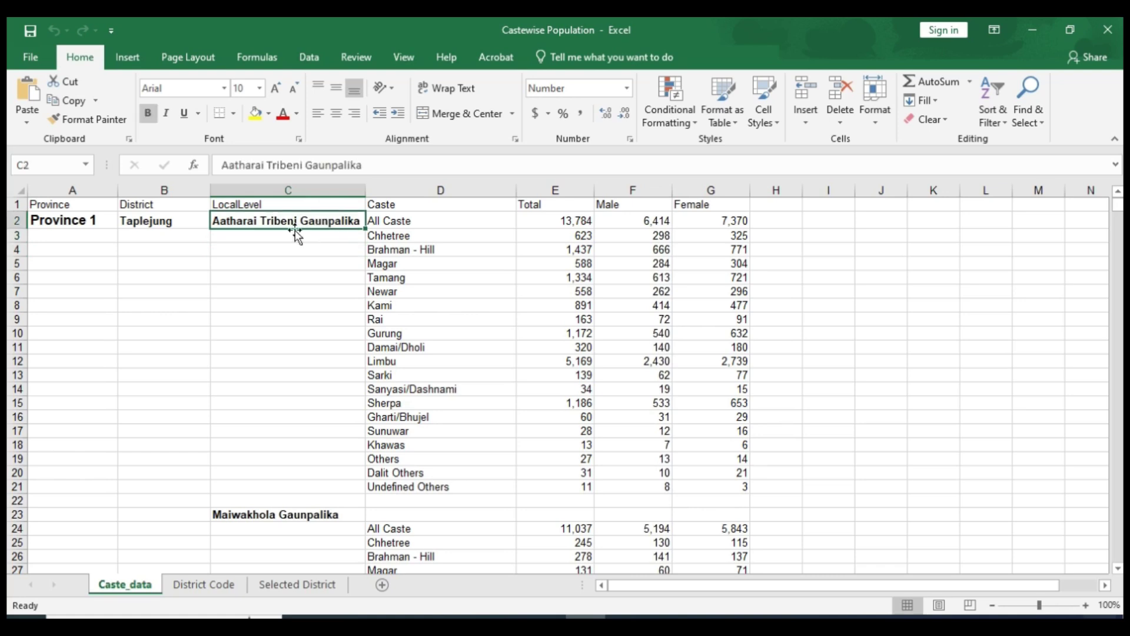
click(324, 237)
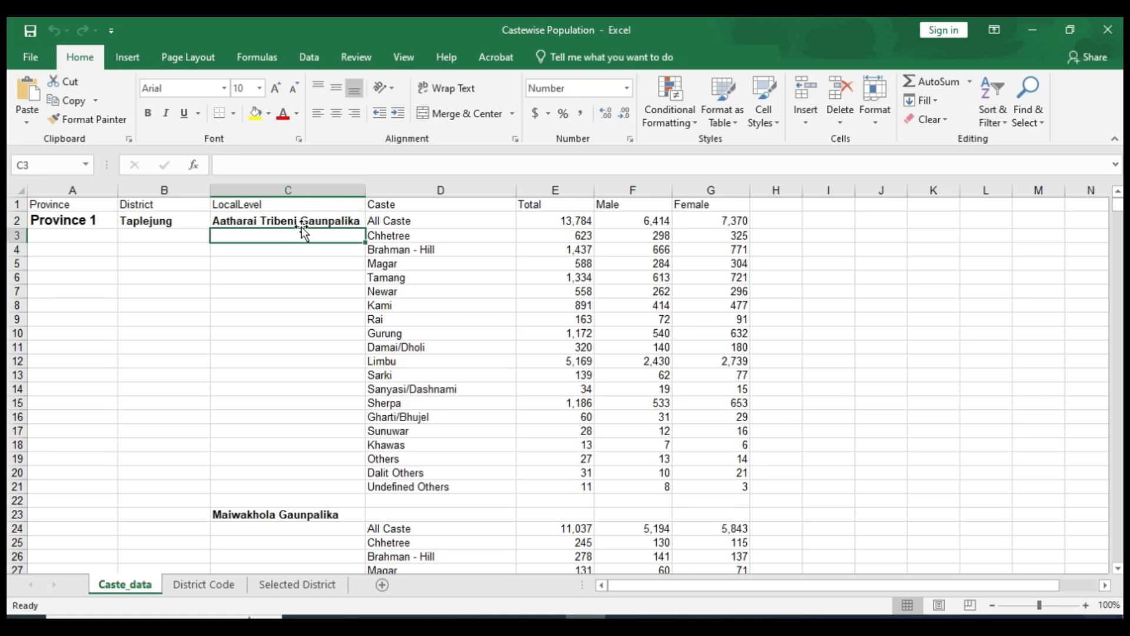
mouse_move(303, 229)
mouse_down()
mouse_move(298, 429)
mouse_move(291, 235)
mouse_up()
click(299, 222)
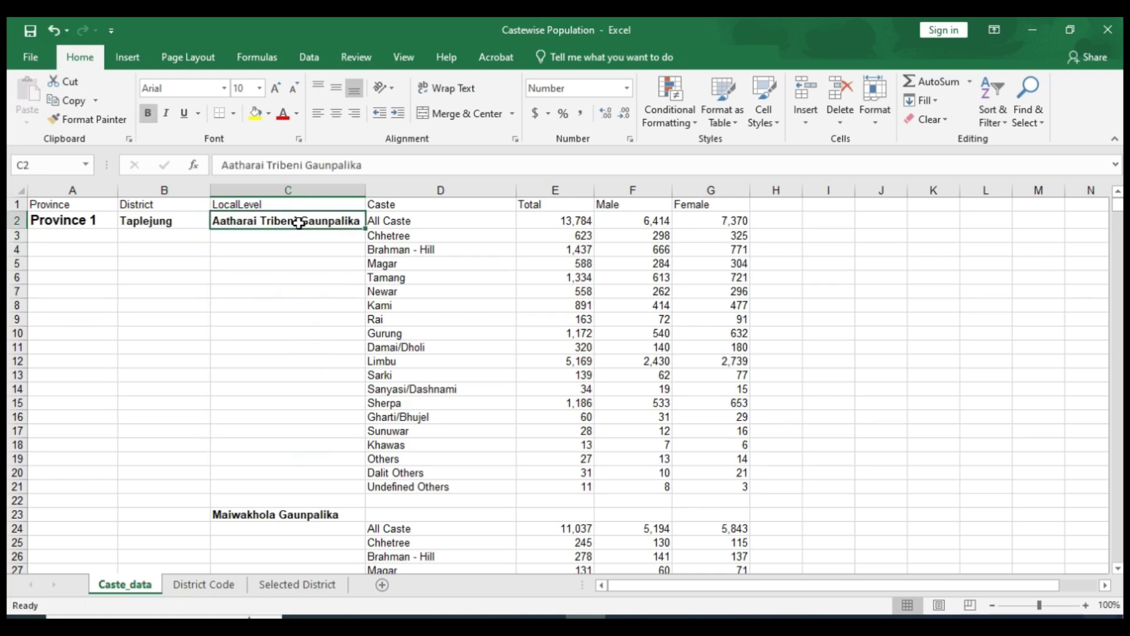
Step: Inspect the blanks under Maiwakhola and Meringden Gaunpalika, then return to the Fill Blanks do-file
scroll(296, 352, down, 4)
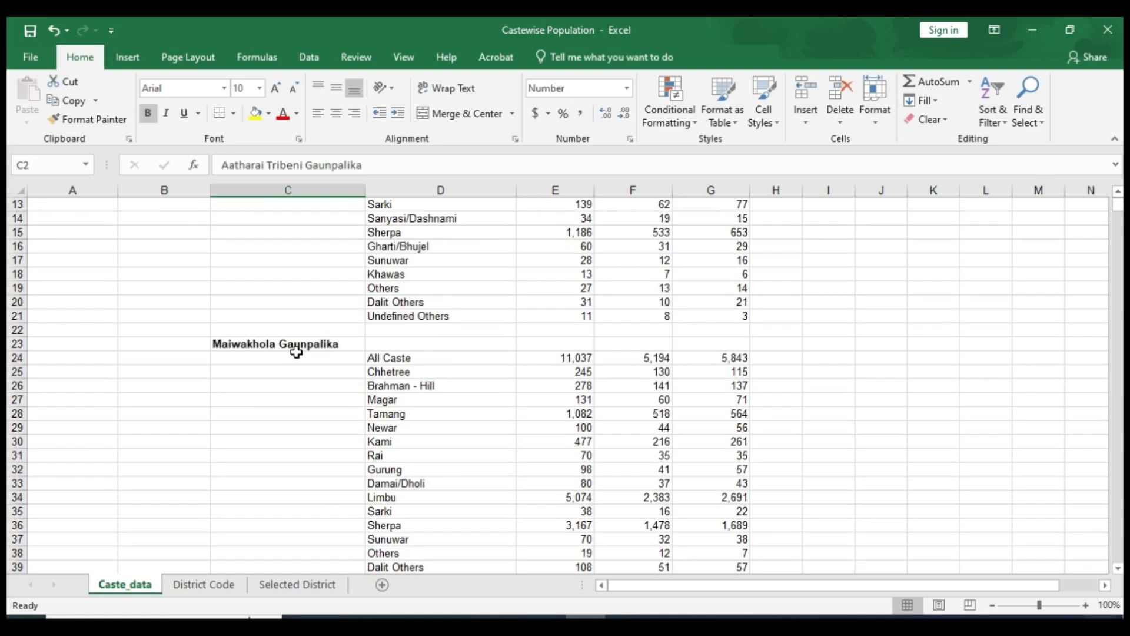
drag(296, 352, 294, 462)
click(275, 341)
scroll(275, 342, down, 1)
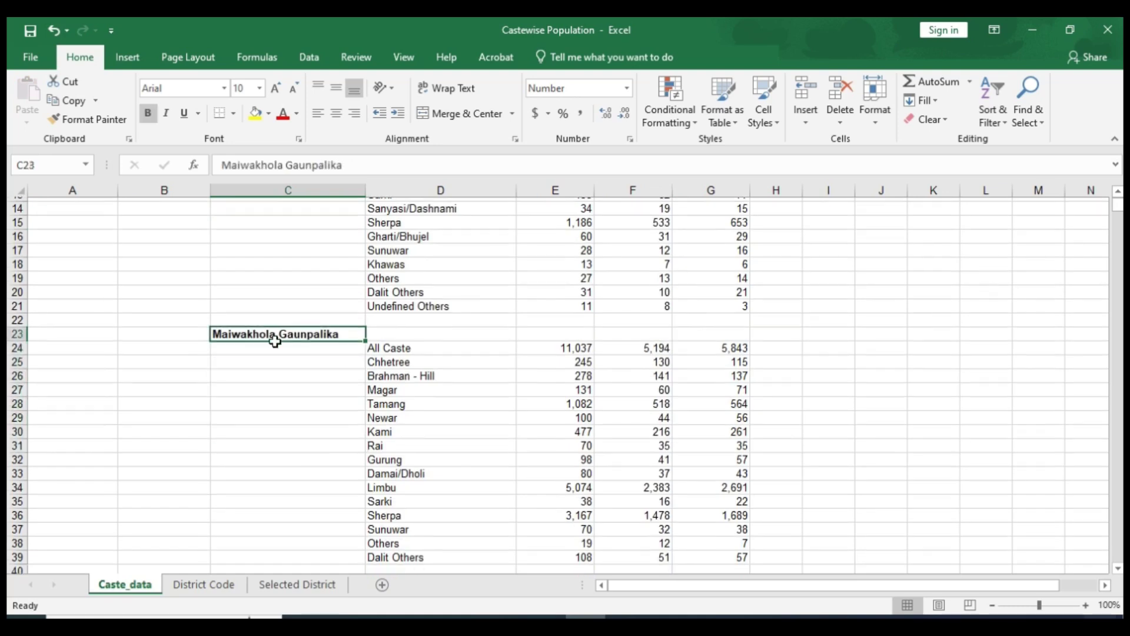
scroll(275, 341, down, 7)
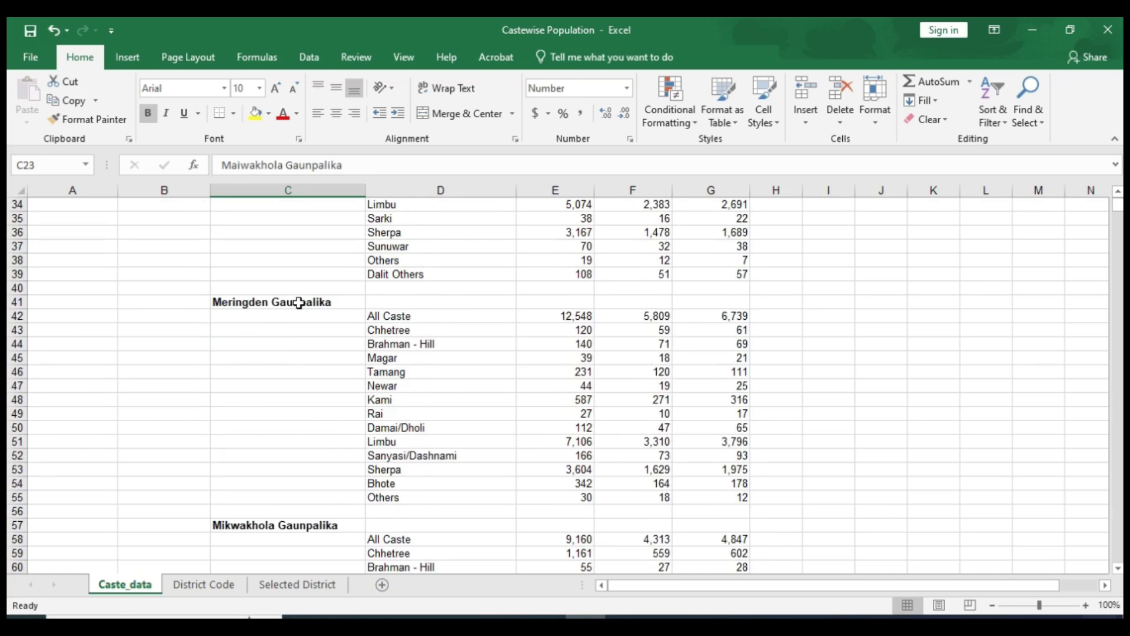
click(299, 302)
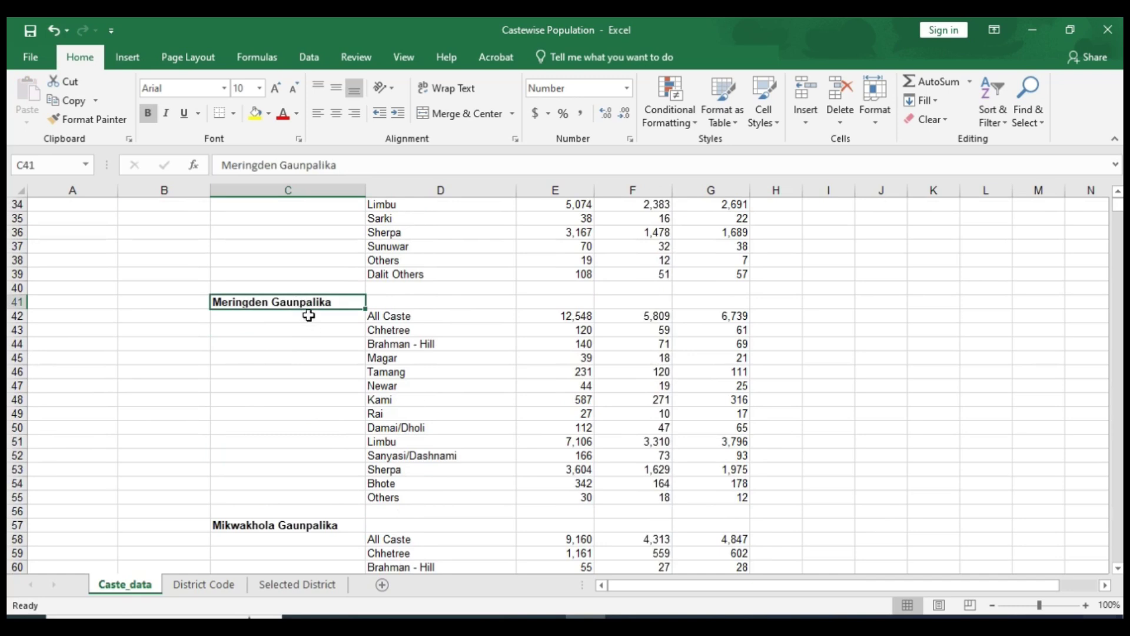
drag(303, 321, 304, 377)
click(295, 303)
click(312, 510)
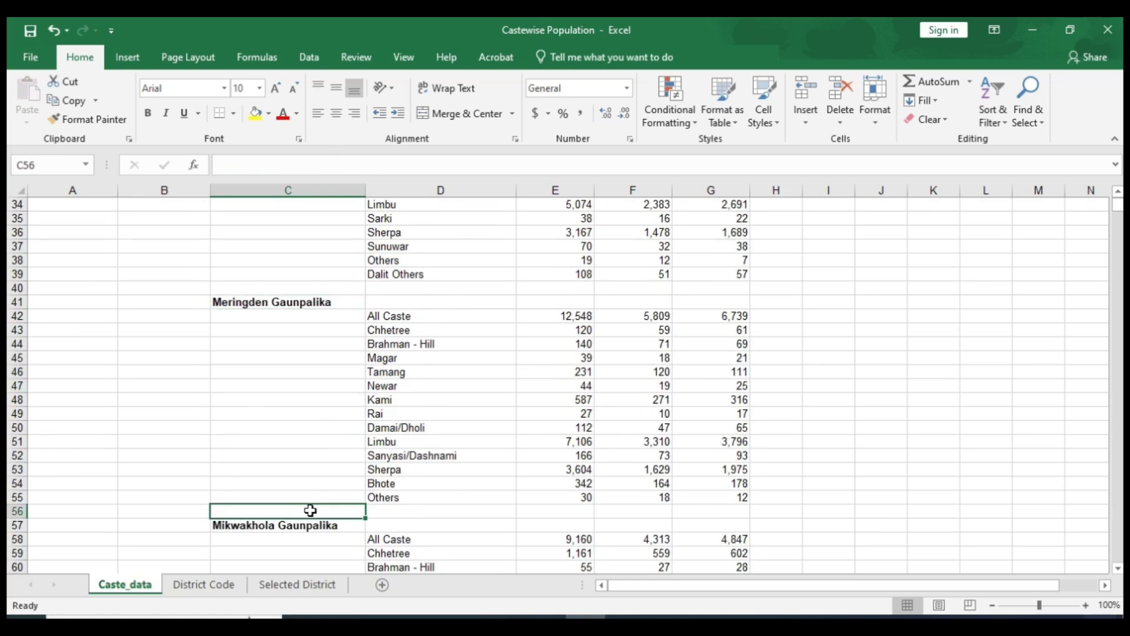
key(alt+Tab)
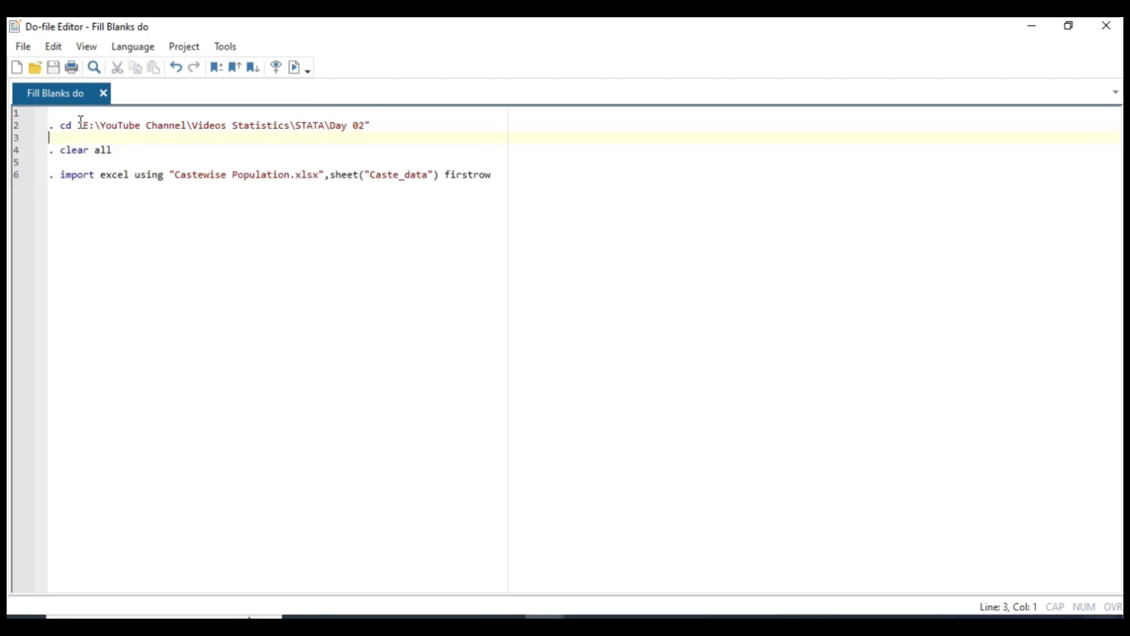
Step: Delete the blank lines after the cd and clear all commands
drag(78, 125, 371, 127)
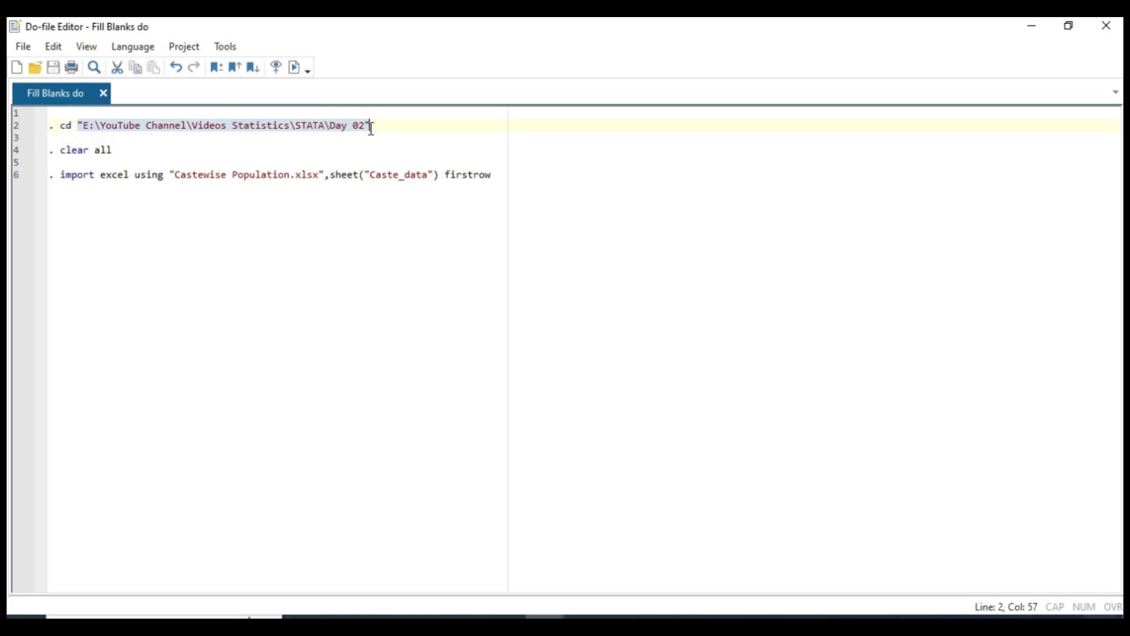
click(59, 141)
key(Delete)
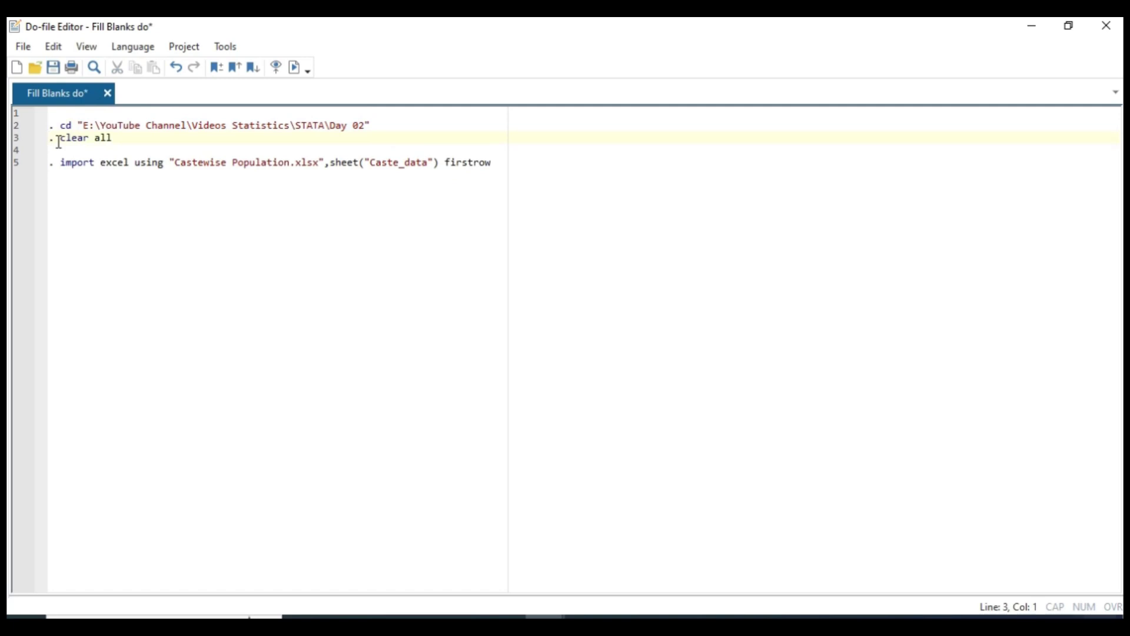
click(57, 150)
key(Delete)
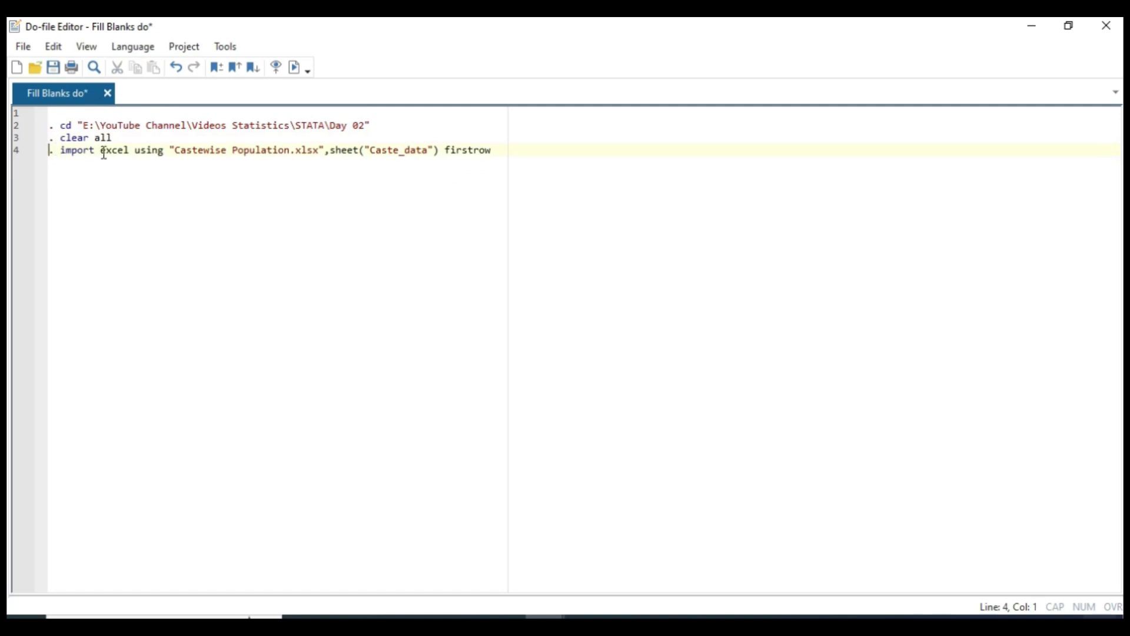
Step: Verify the imported file name Castewise Population.xlsx and sheet option against the Day 02 folder
click(178, 147)
drag(179, 147, 290, 154)
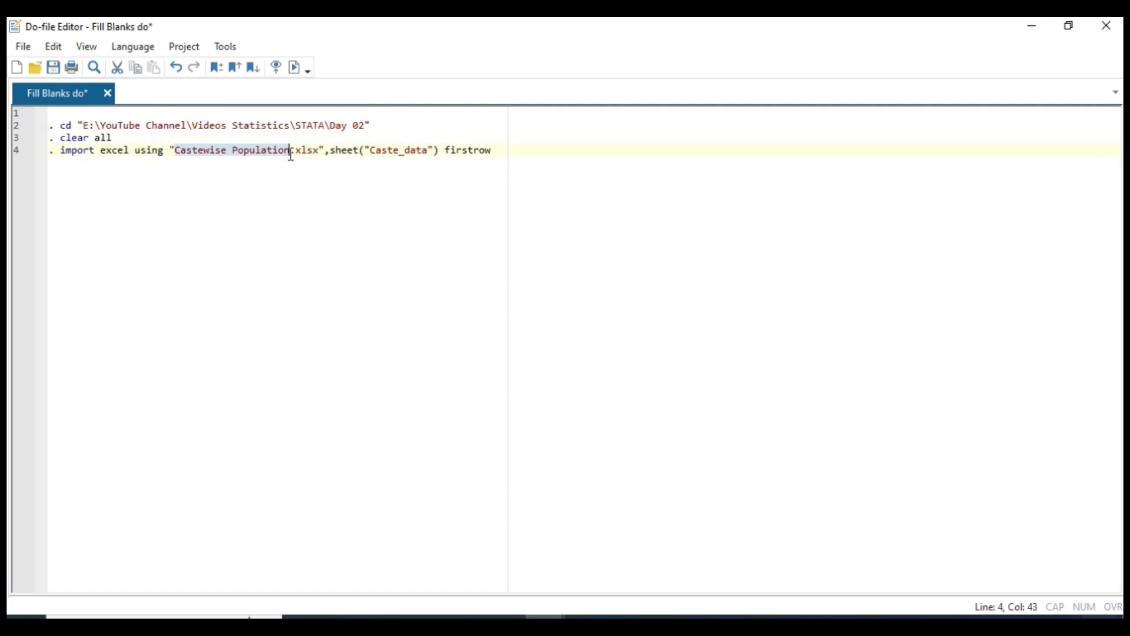
click(706, 616)
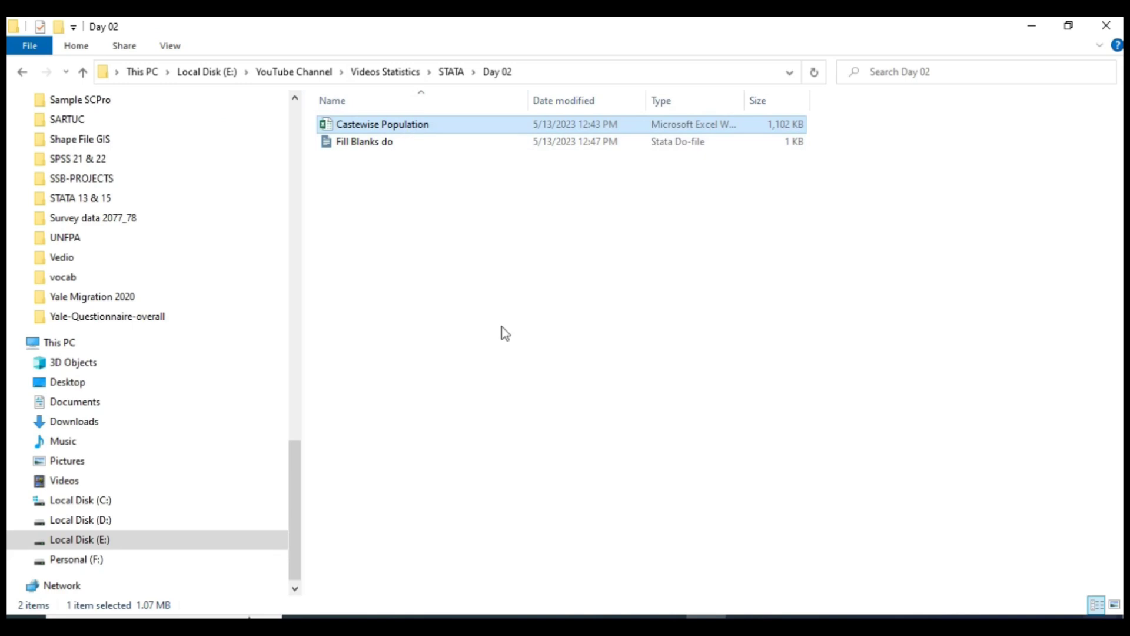
click(544, 617)
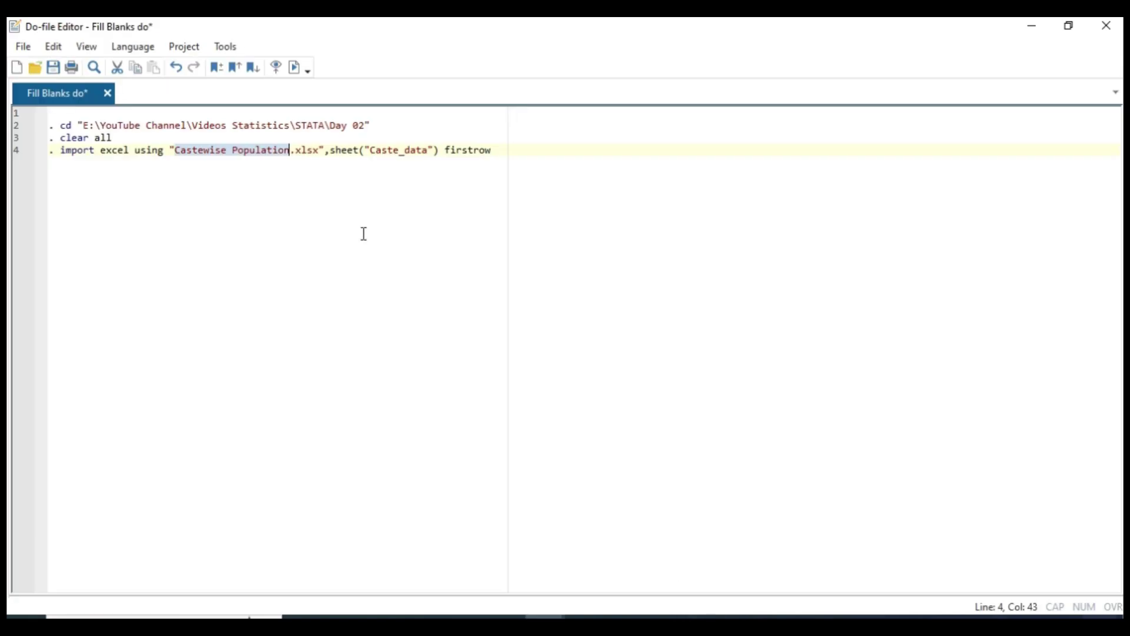
double_click(305, 147)
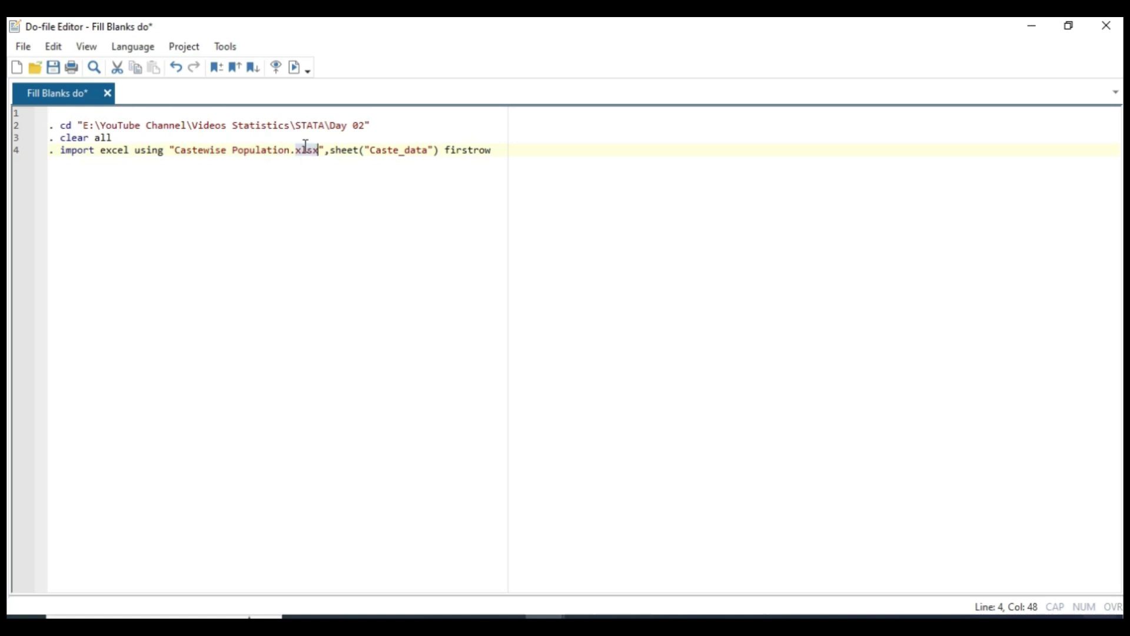
double_click(344, 148)
Step: Check the Caste_data sheet name and header row, then close Castewise Population, saving changes
click(585, 616)
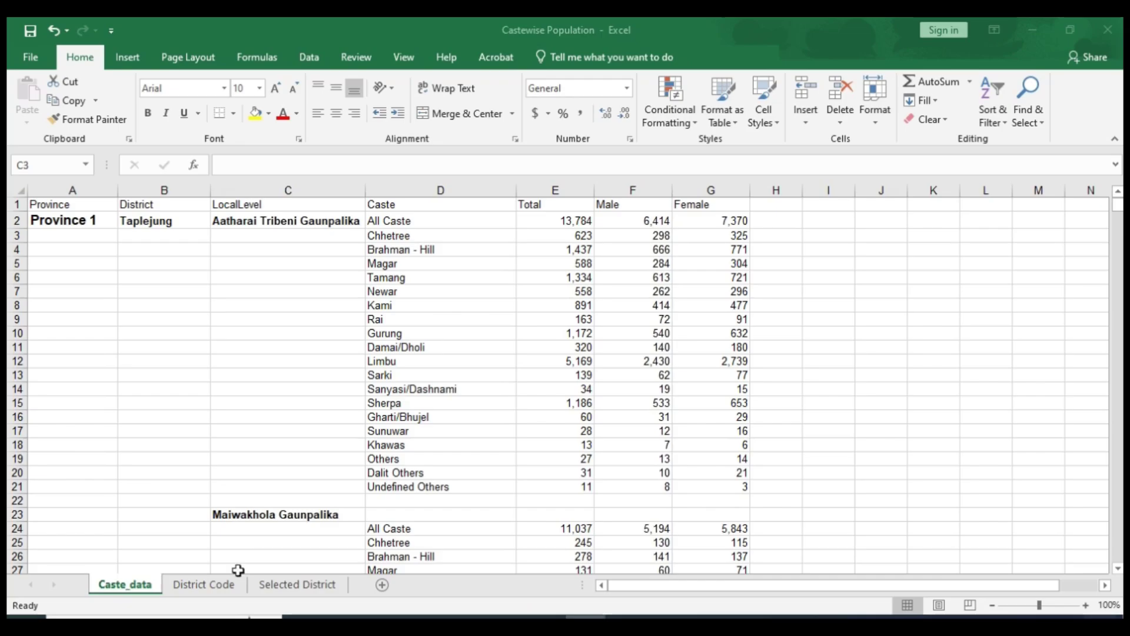
double_click(127, 585)
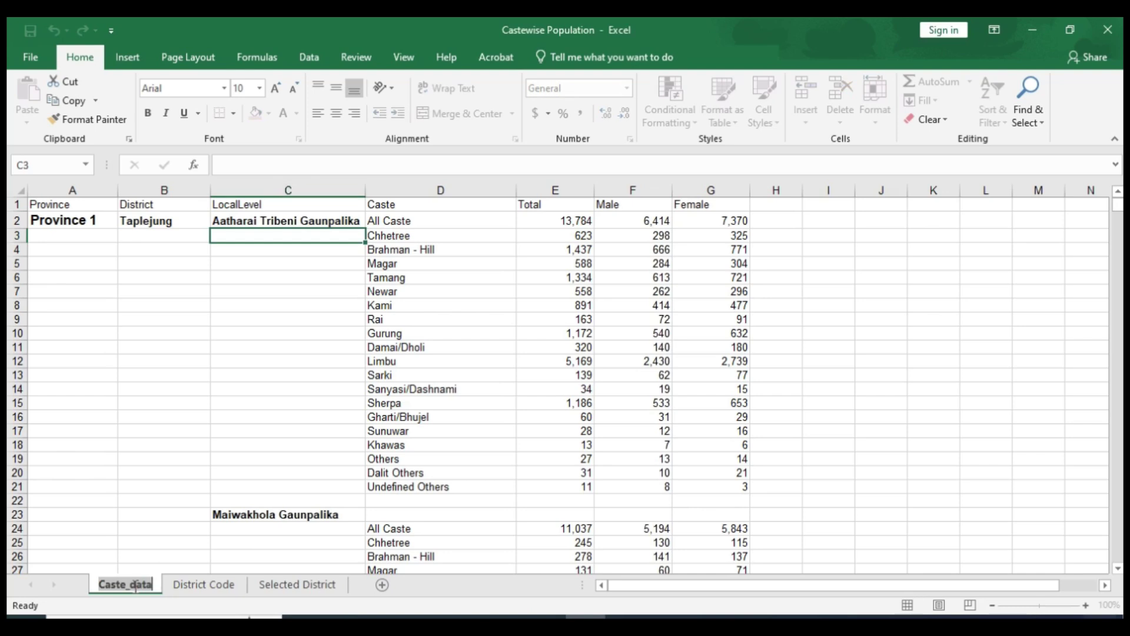
click(124, 320)
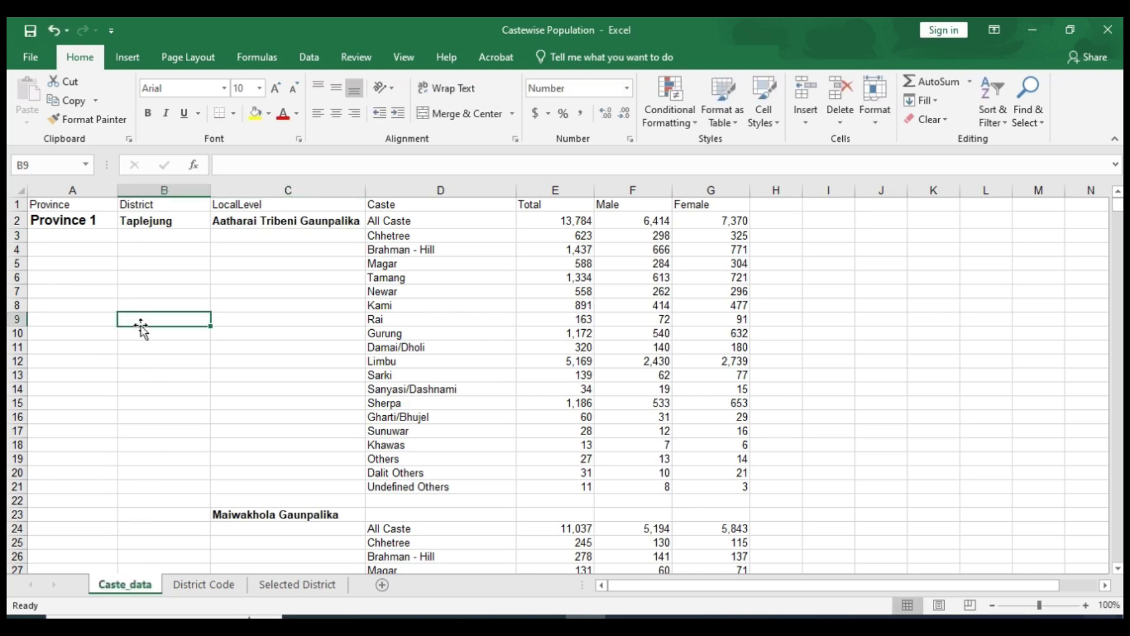
drag(83, 204, 660, 293)
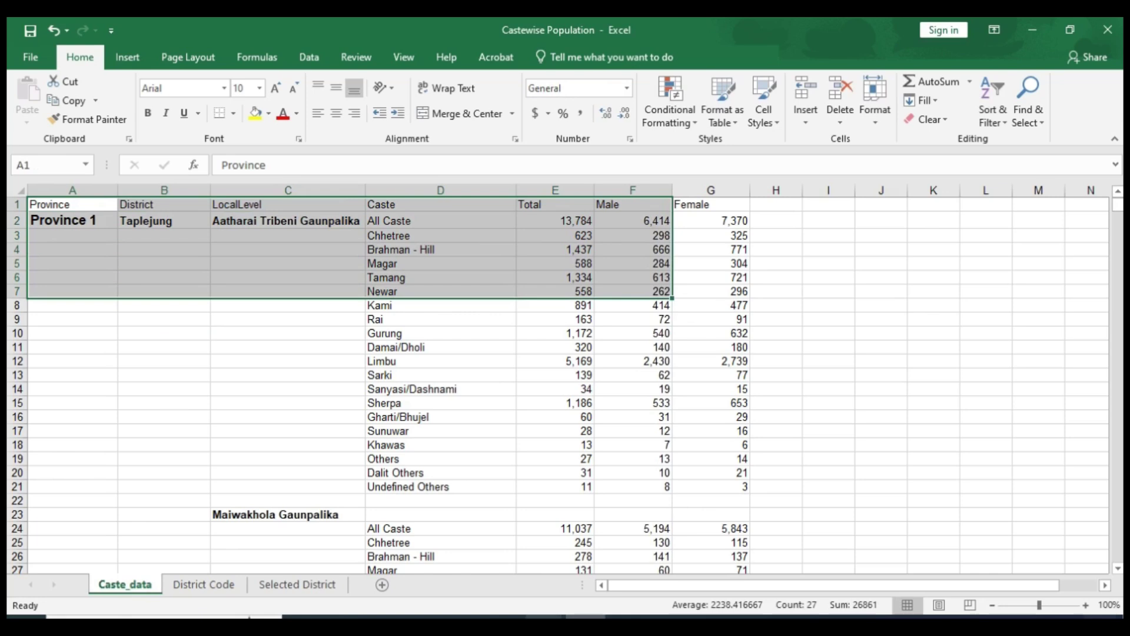
click(19, 206)
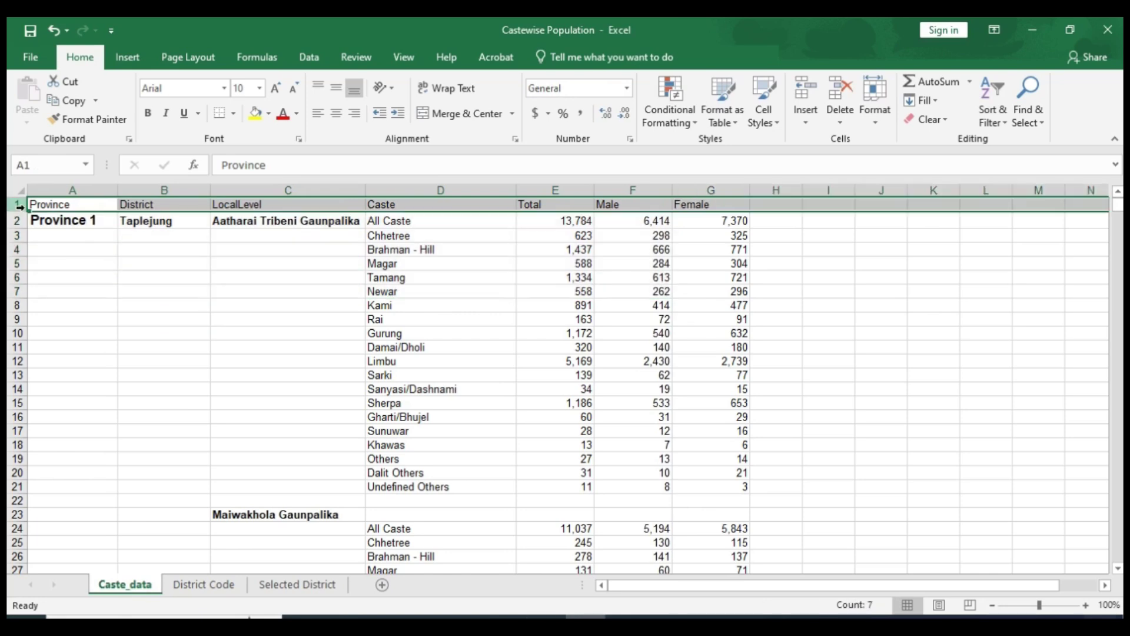
click(850, 250)
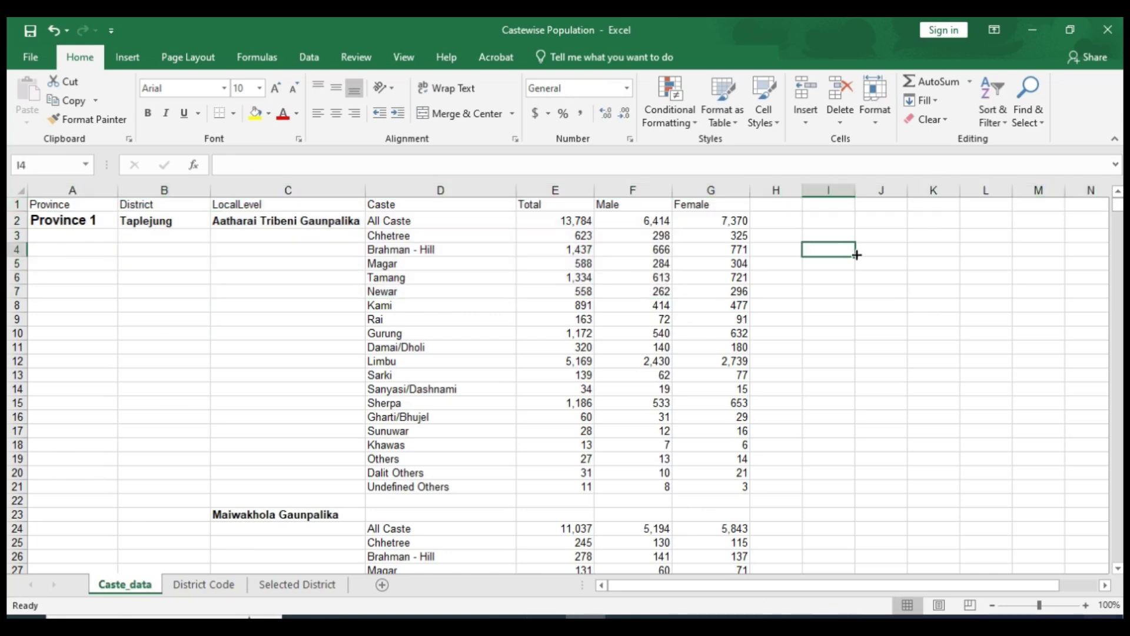
click(1107, 29)
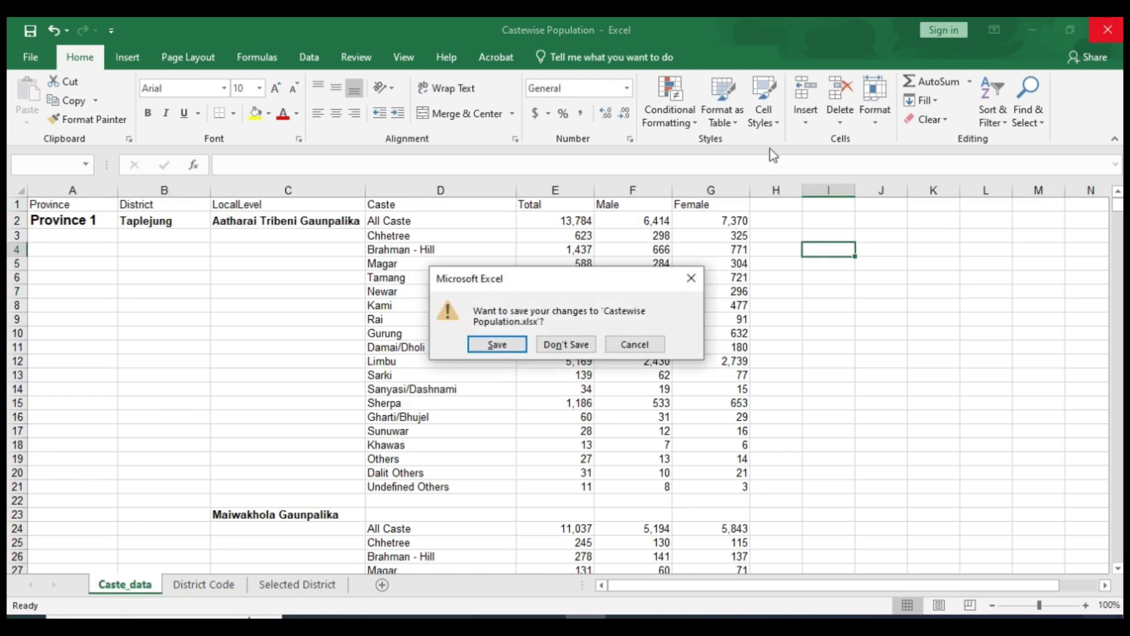
click(497, 344)
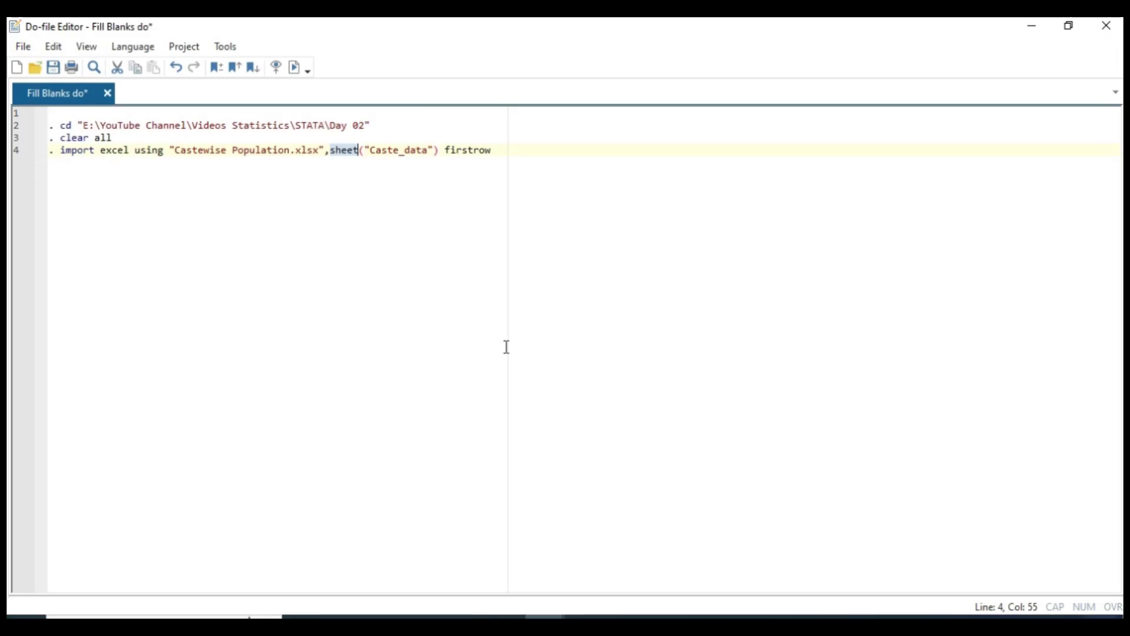
Step: Select the cd, clear all and import lines and view Results: 7 variables, 30,571 observations
drag(504, 152, 49, 122)
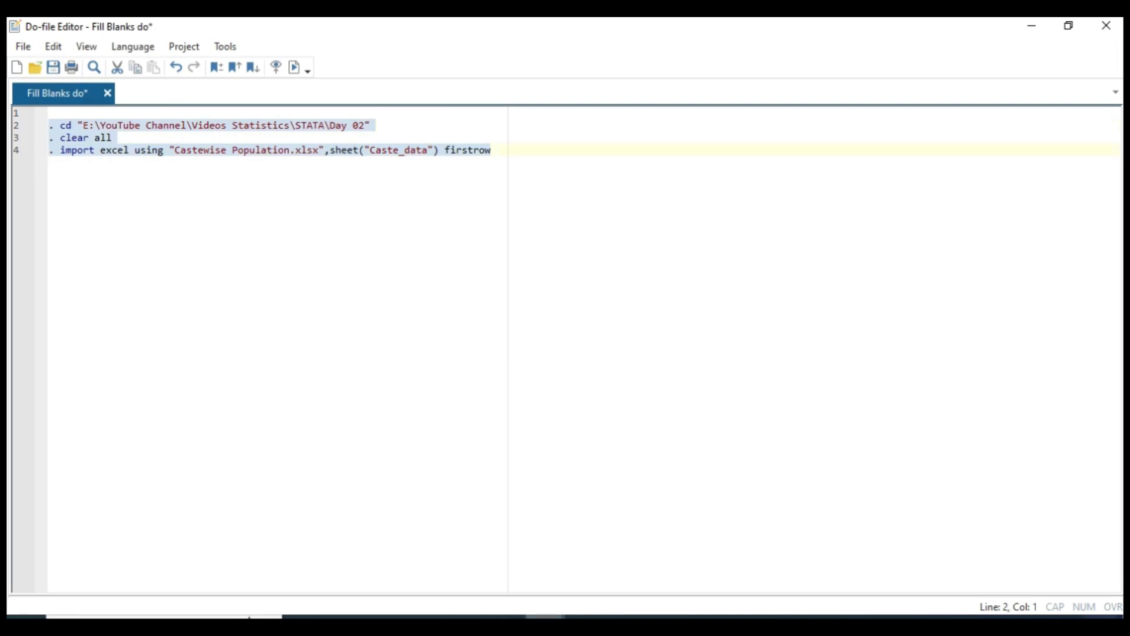
mouse_move(544, 616)
click(403, 554)
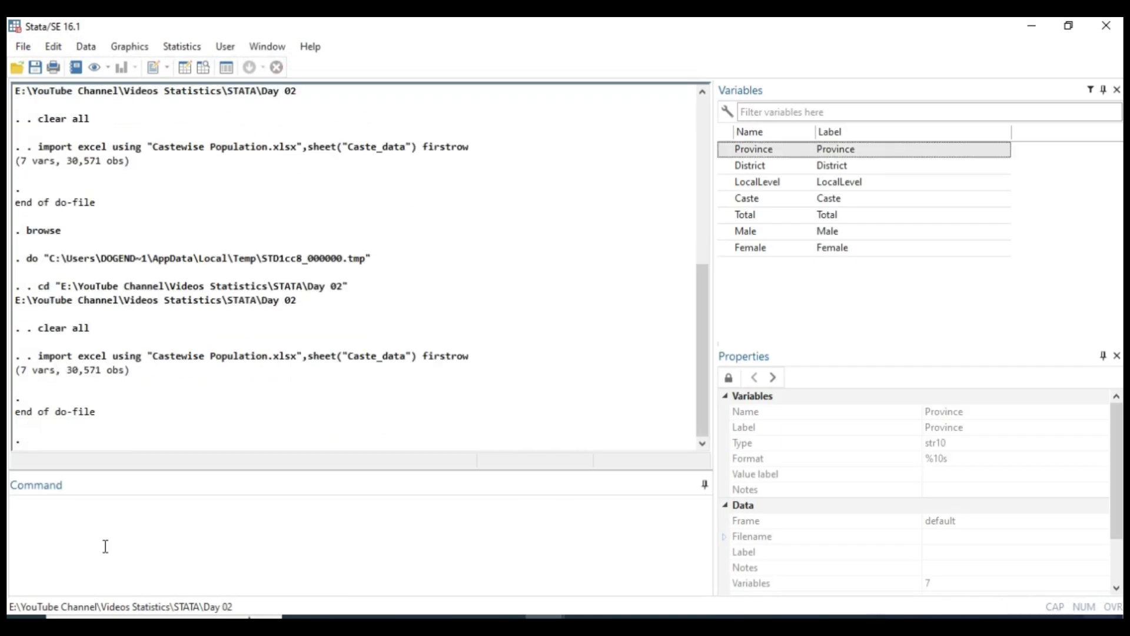
Step: Add a cls command on a new line after clear all
key(alt+Tab)
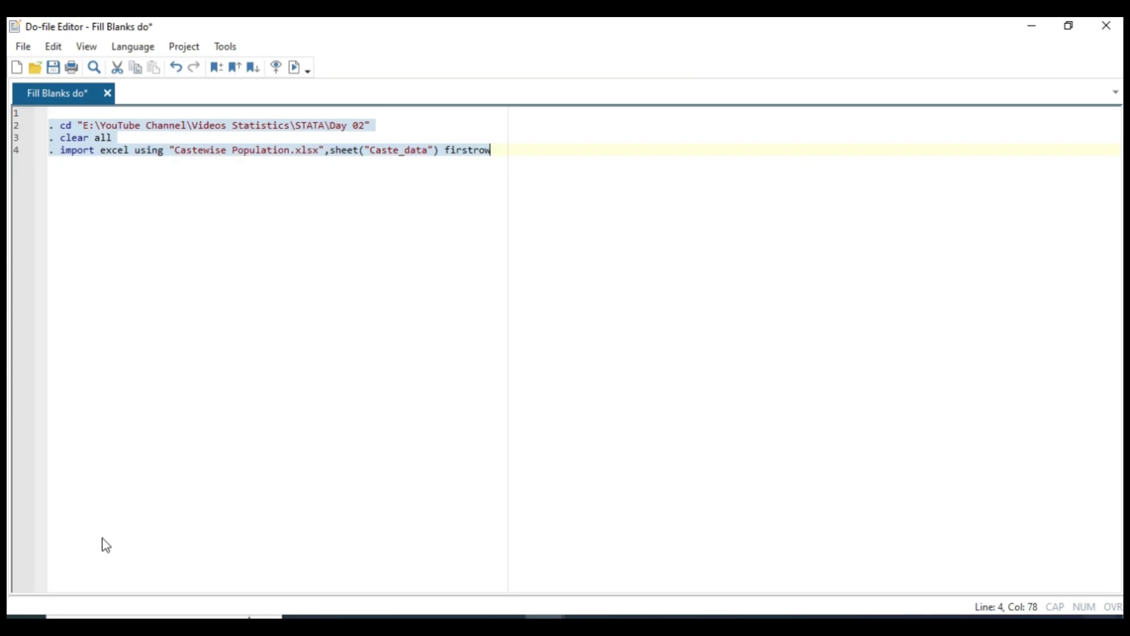
click(124, 142)
key(Return)
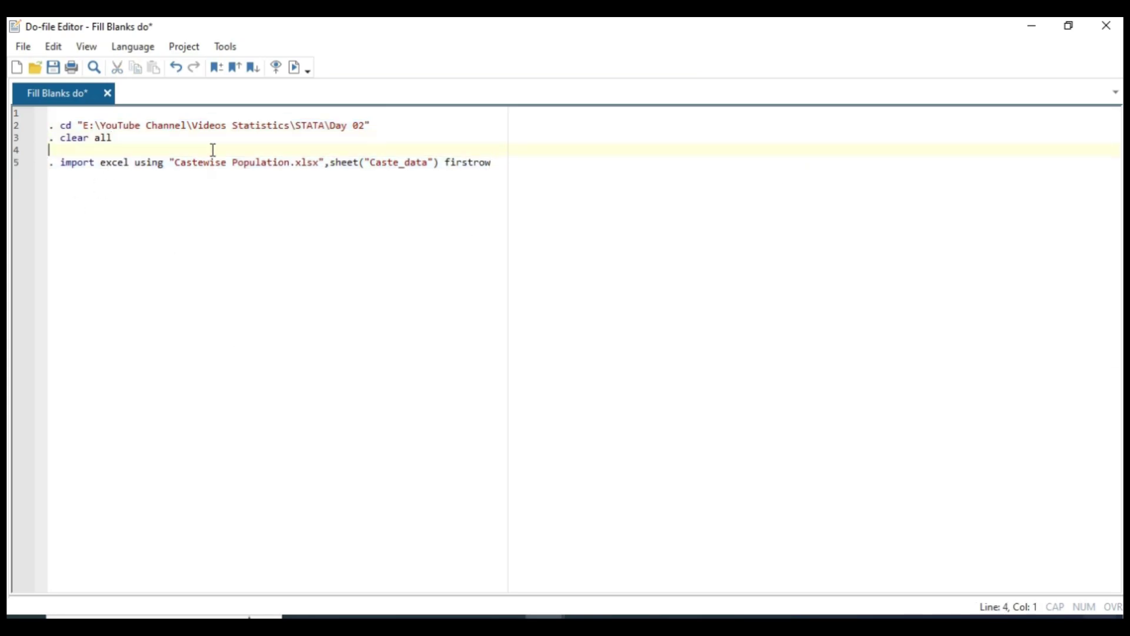
text(. cls)
drag(88, 151, 26, 150)
Step: Review the import output in Stata, then run the do-file with Ctrl+D
key(alt+Tab)
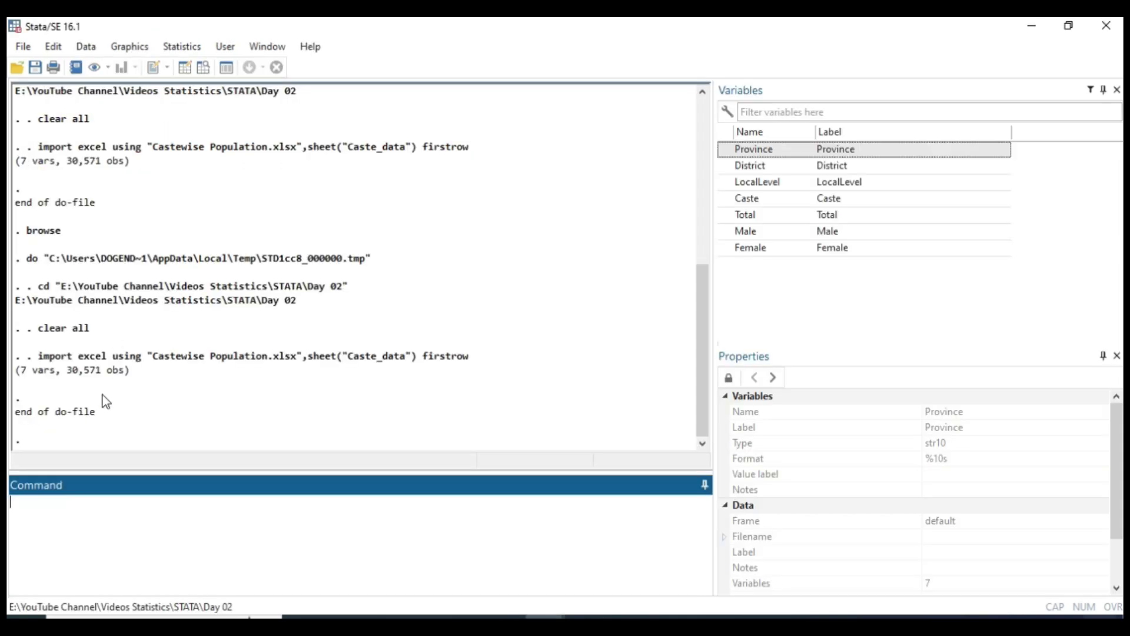
drag(119, 429, 23, 96)
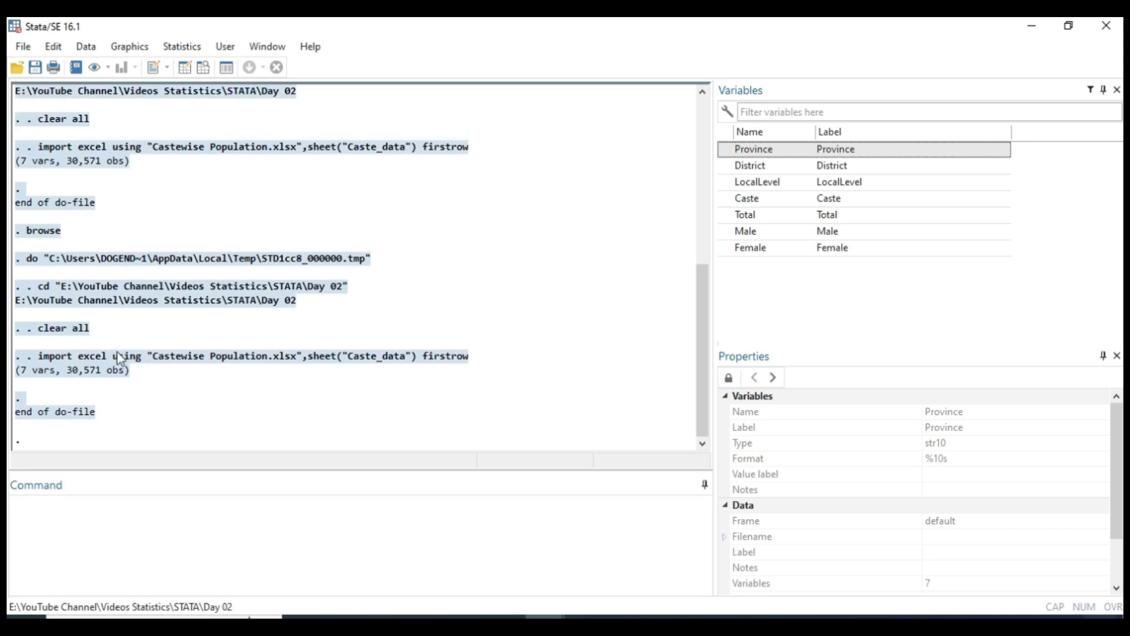
key(alt+Tab)
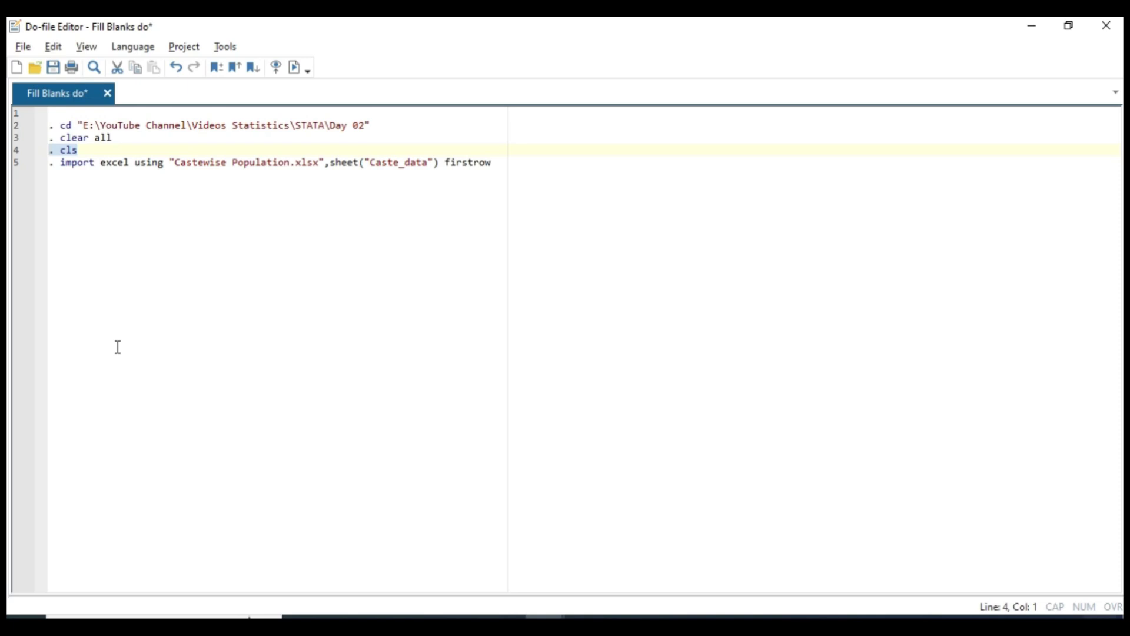
key(ctrl+d)
key(alt+Tab)
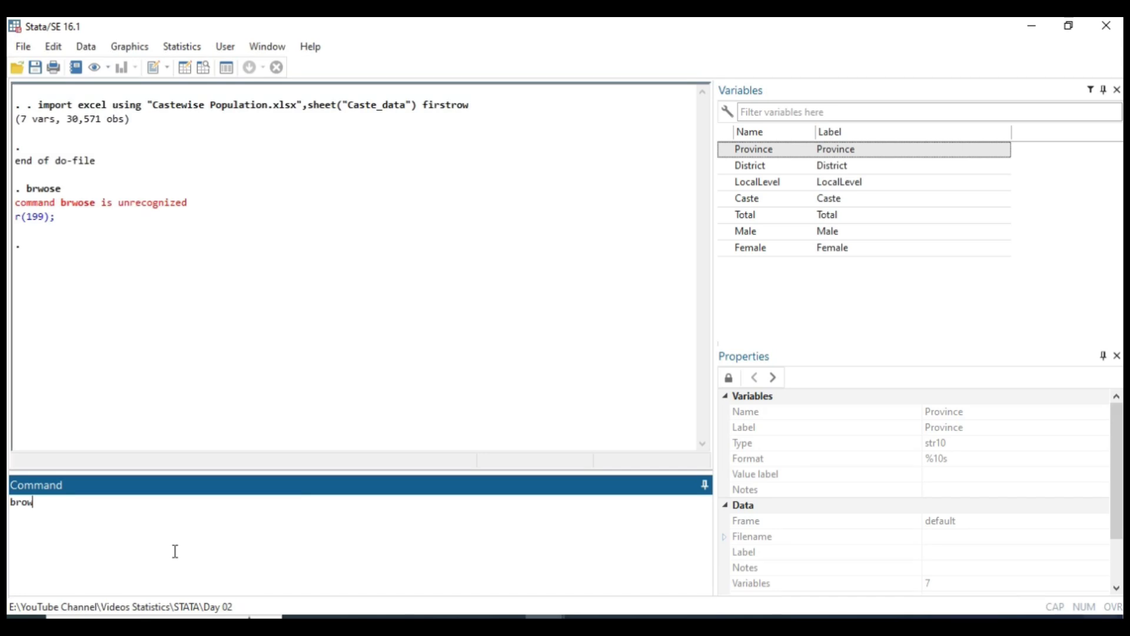
Step: Replace the mistyped 'brwose' with the browse command to view the imported data
key(BackSpace)
key(BackSpace)
key(BackSpace)
key(BackSpace)
key(BackSpace)
text(browse)
key(Return)
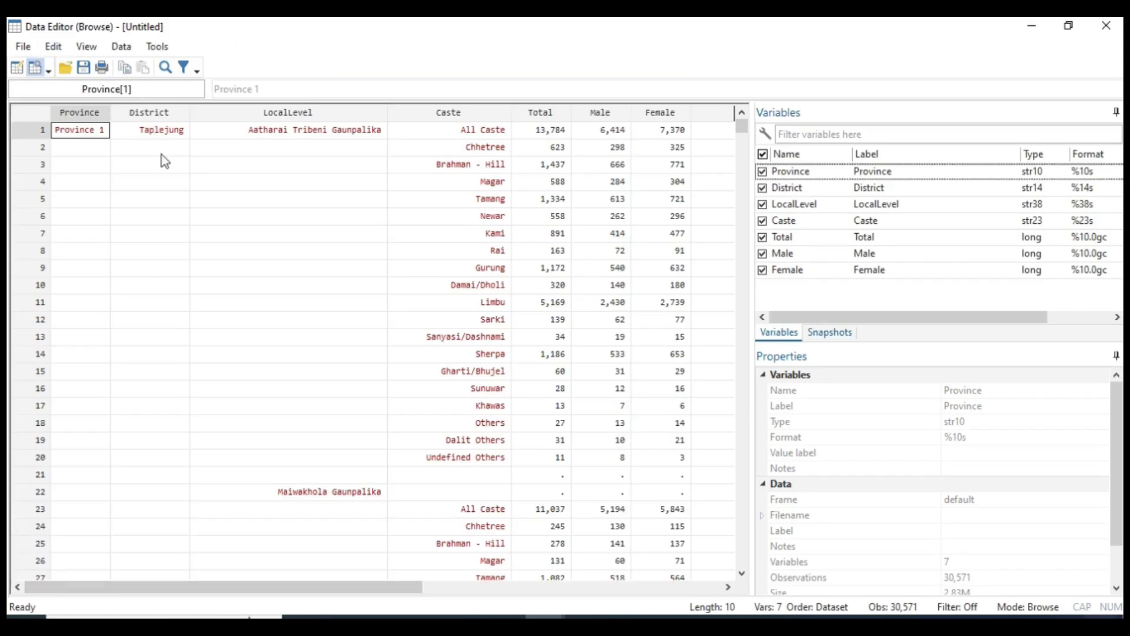
Step: Inspect blanks below Province 1, Taplejung and each Gaunpalika, then close the Data Editor
drag(157, 150, 144, 355)
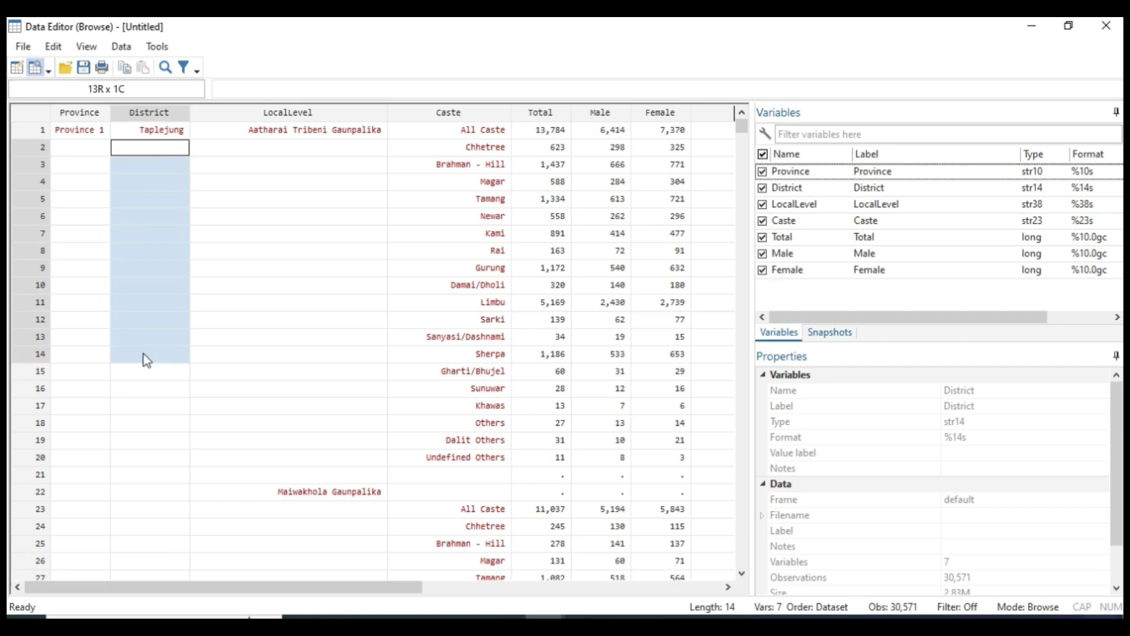
click(176, 130)
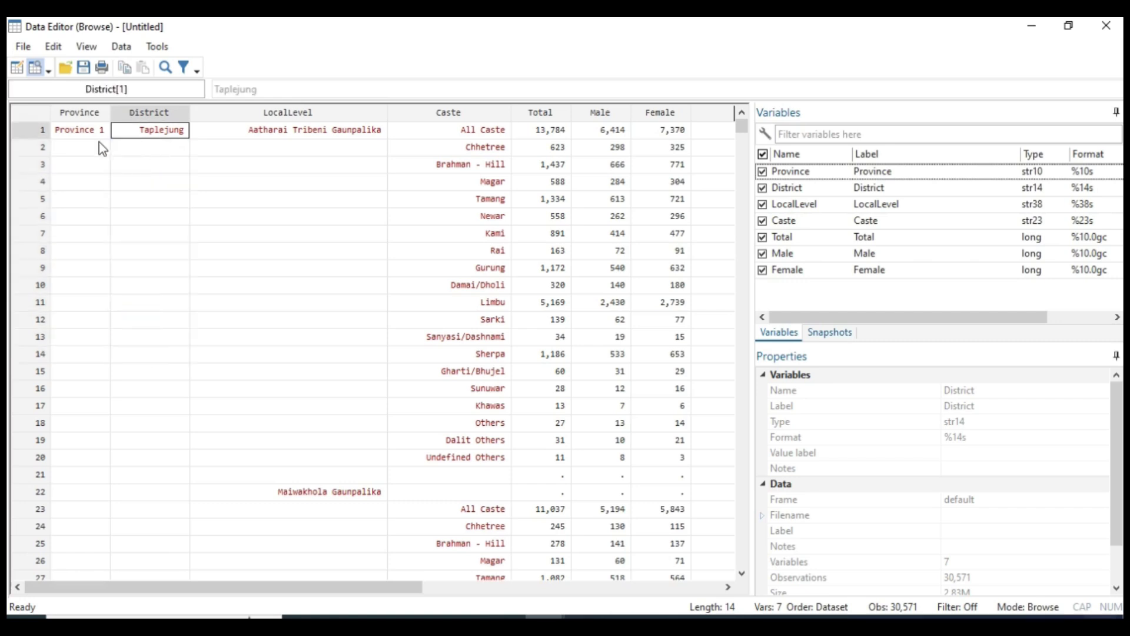
drag(84, 147, 81, 323)
click(86, 134)
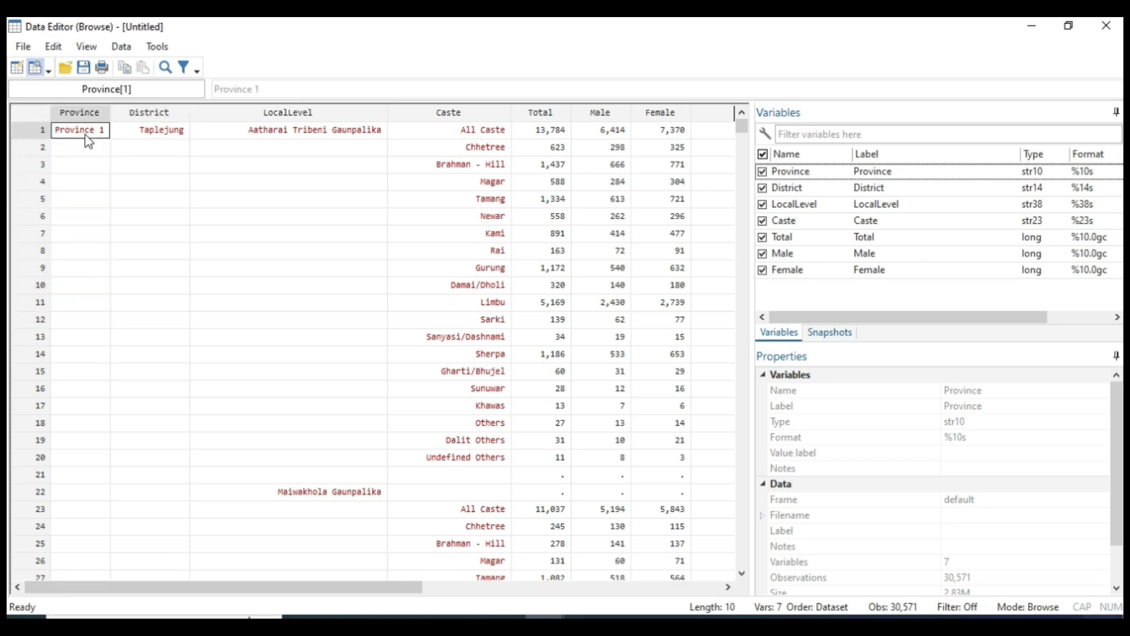
click(97, 217)
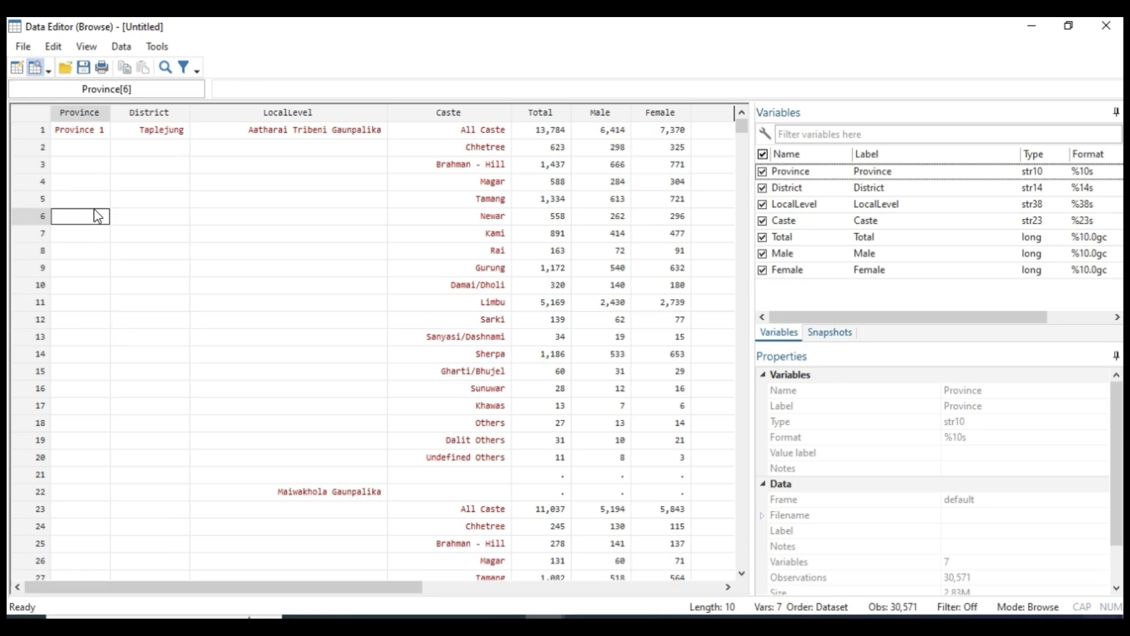
click(319, 134)
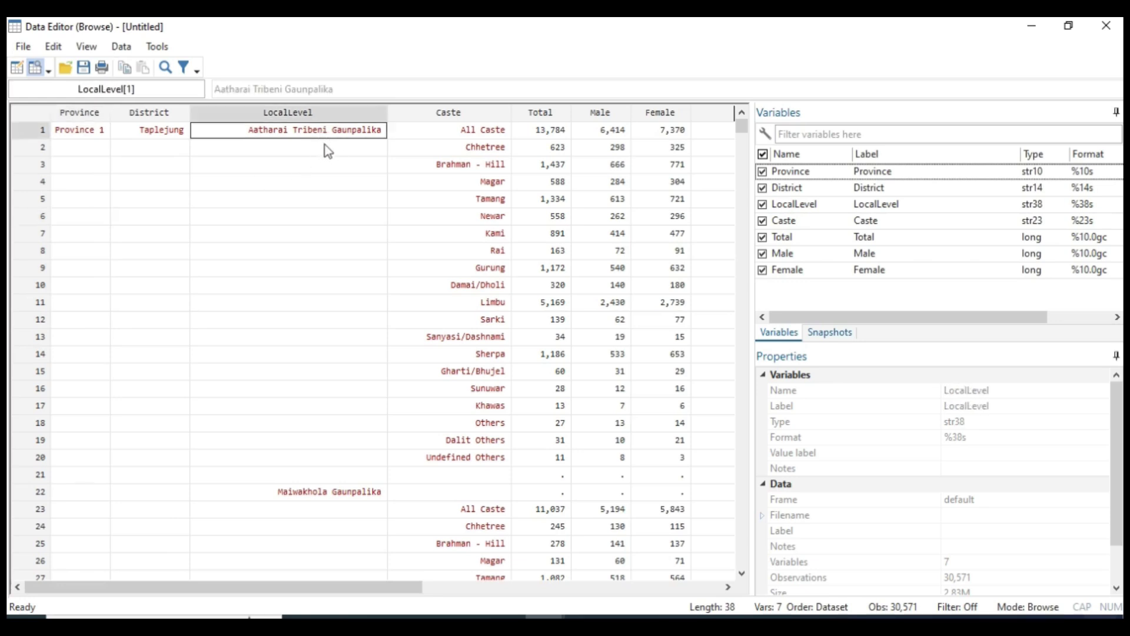
drag(324, 147, 331, 474)
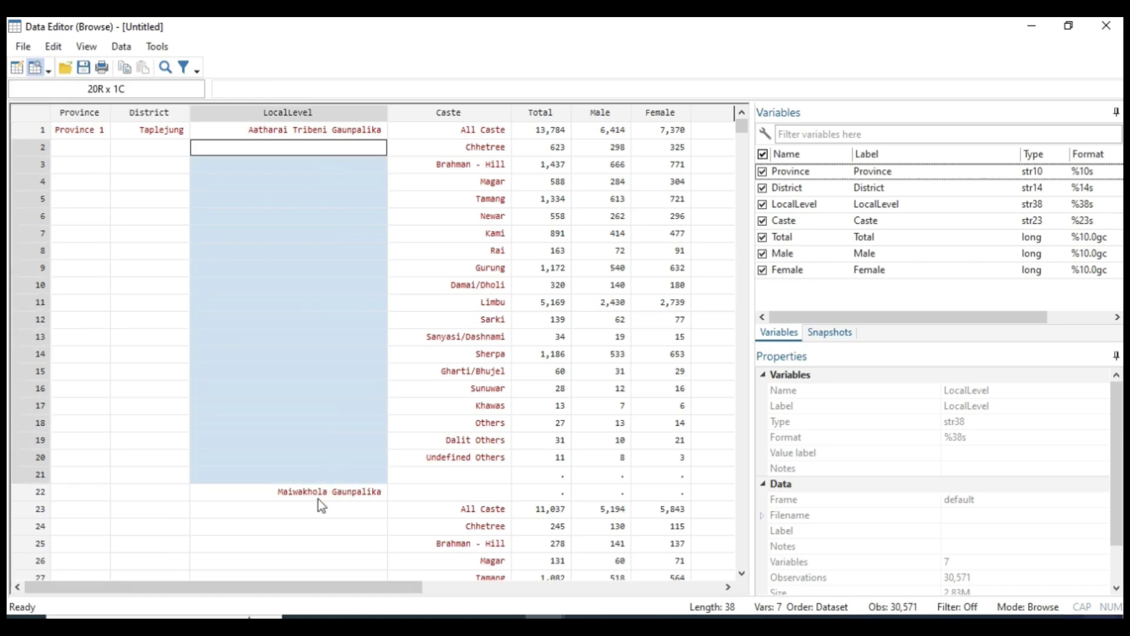
click(318, 499)
click(281, 136)
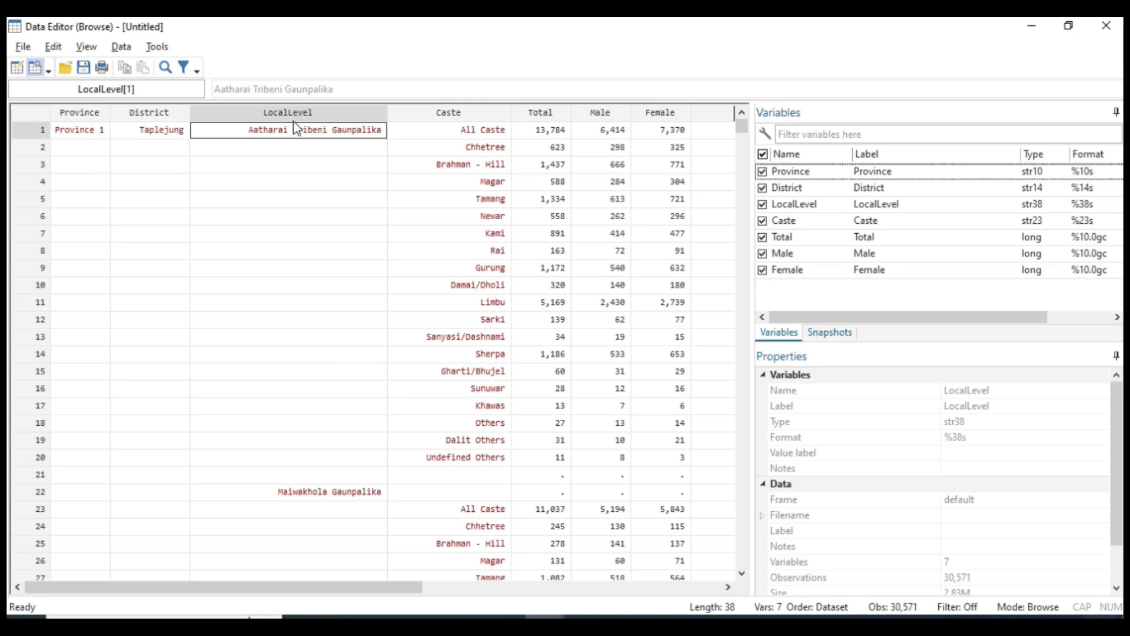
key(alt+F4)
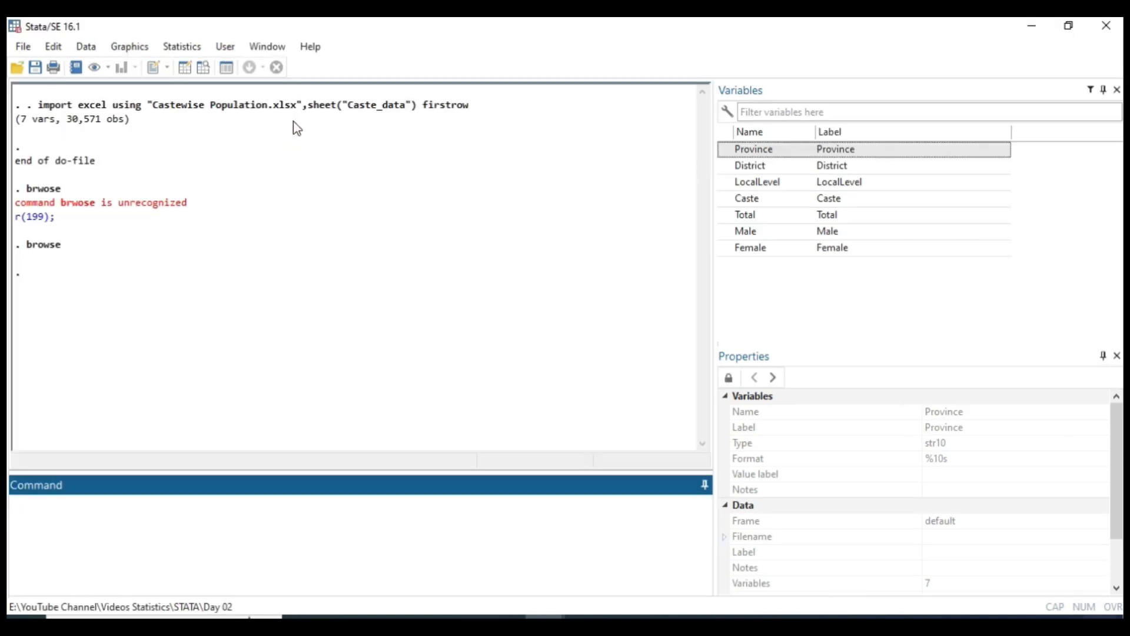
click(545, 616)
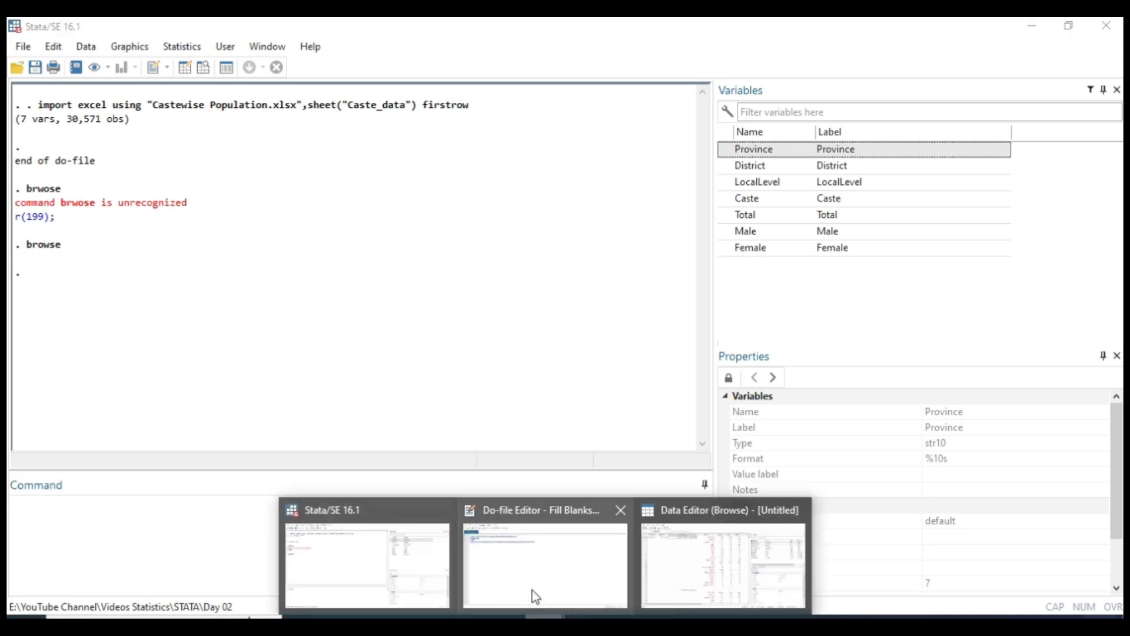
Step: Write 'replace Province=Province[_n-1] if missing(Province)' on line 7 of the do-file
click(518, 580)
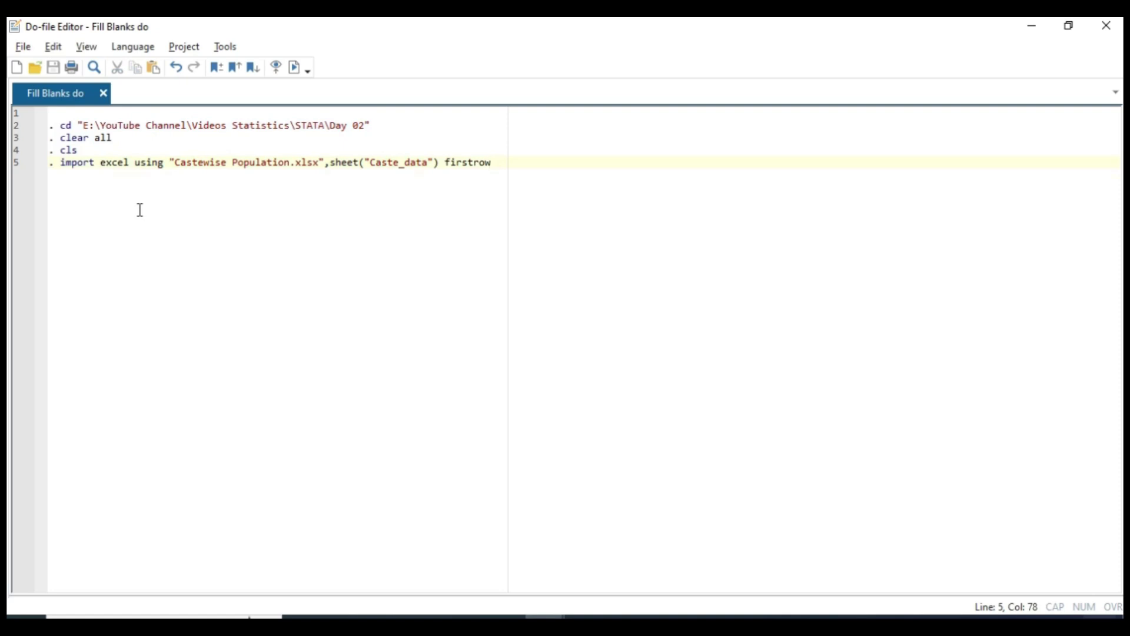
key(Return)
key(Return)
text(. rep)
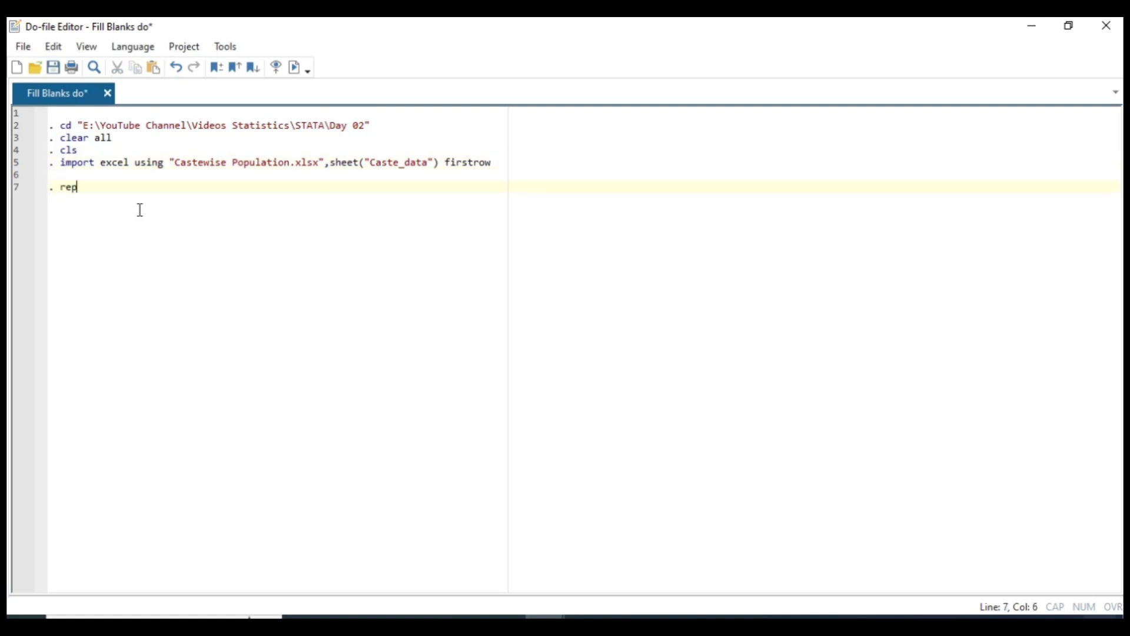
text(lace)
key(alt+Tab)
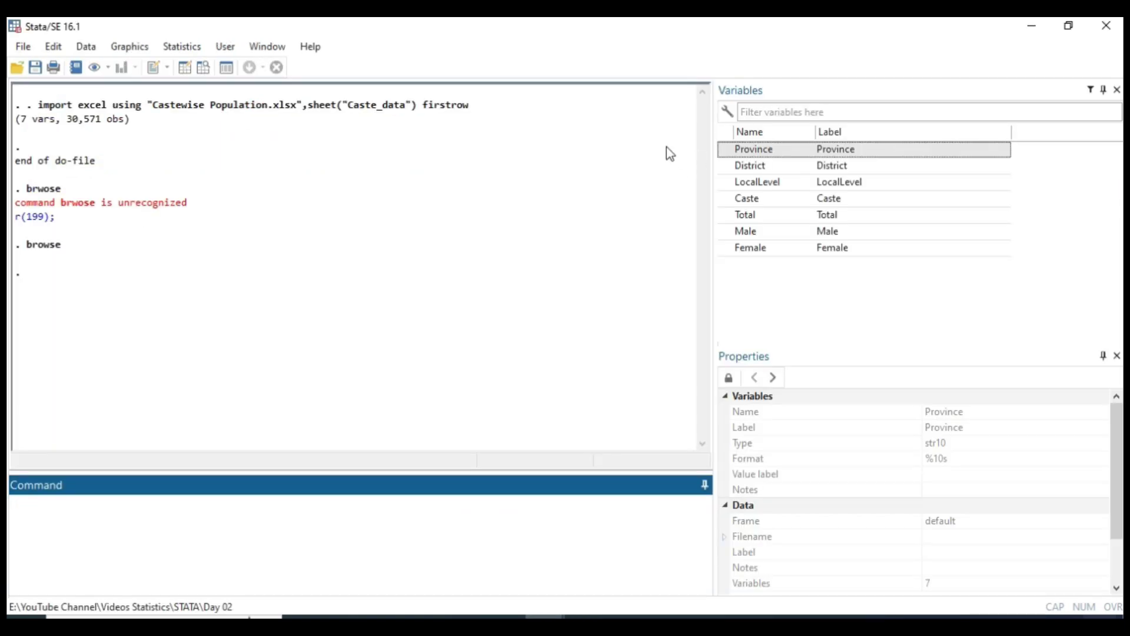
double_click(772, 152)
key(alt+Tab)
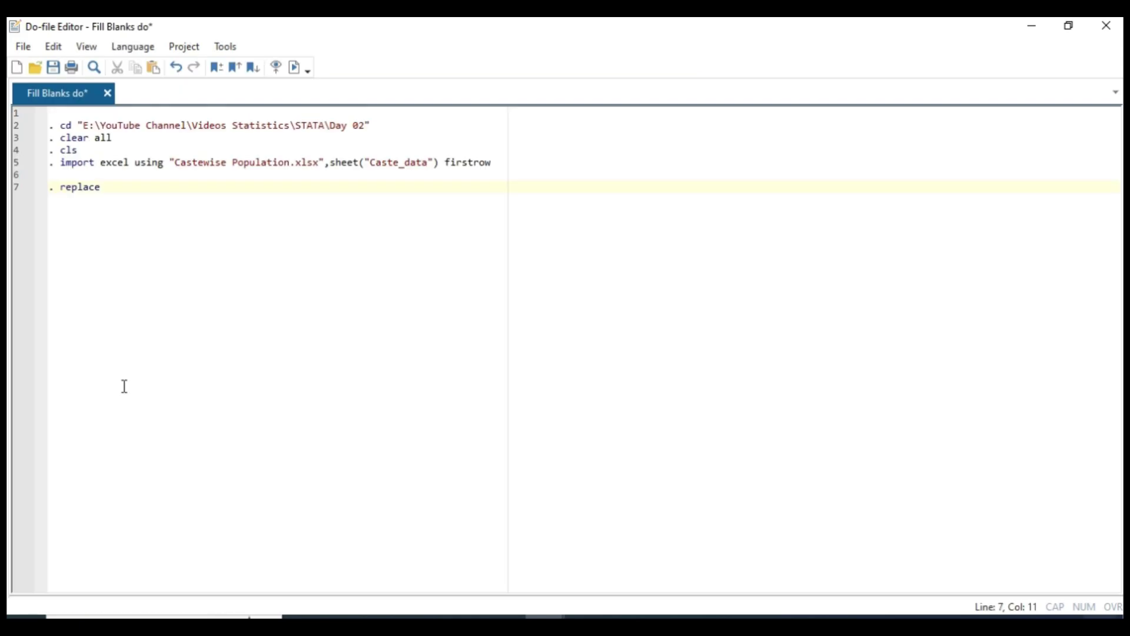
text(Province)
text(=)
text(Province)
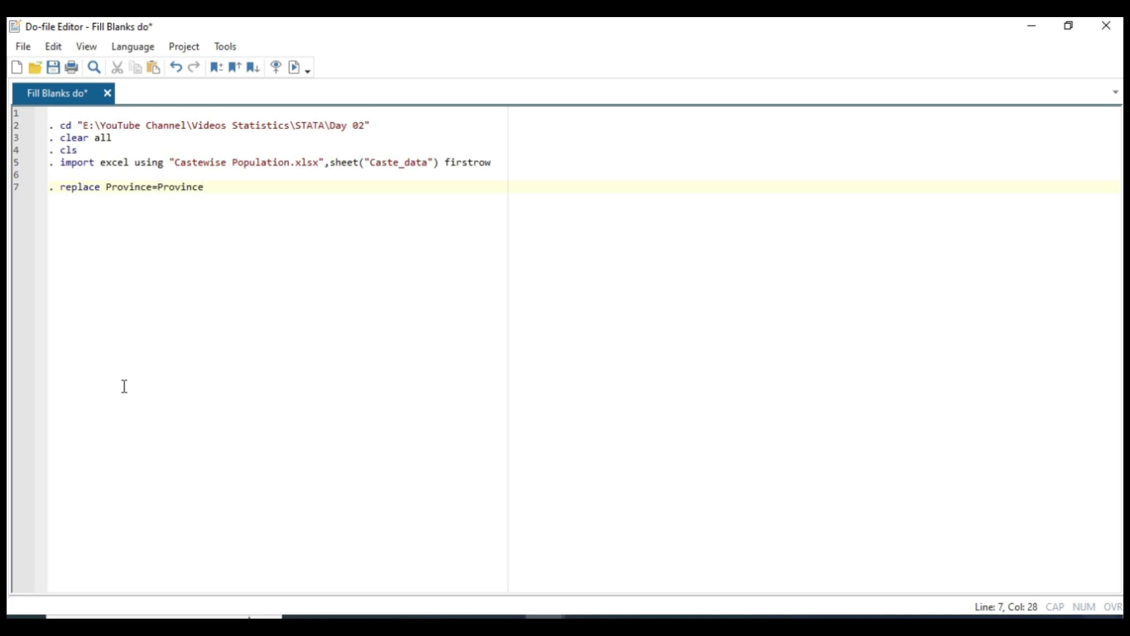
text([_n-1] if missing (Province)
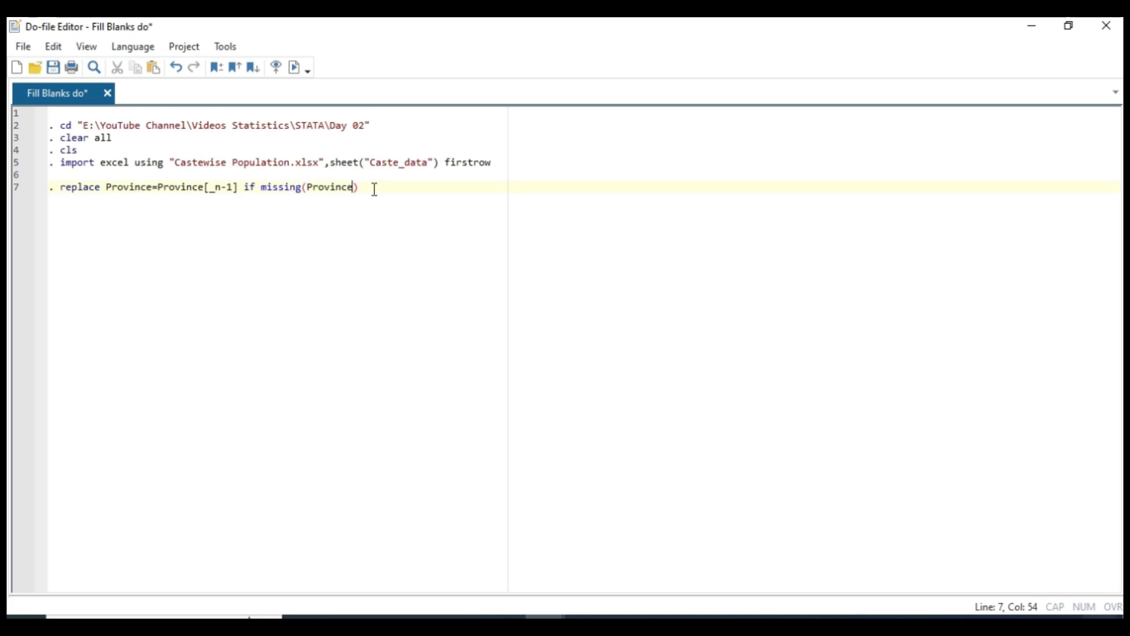
Step: Add a browse line below the replace command and select both lines
drag(374, 187, 47, 186)
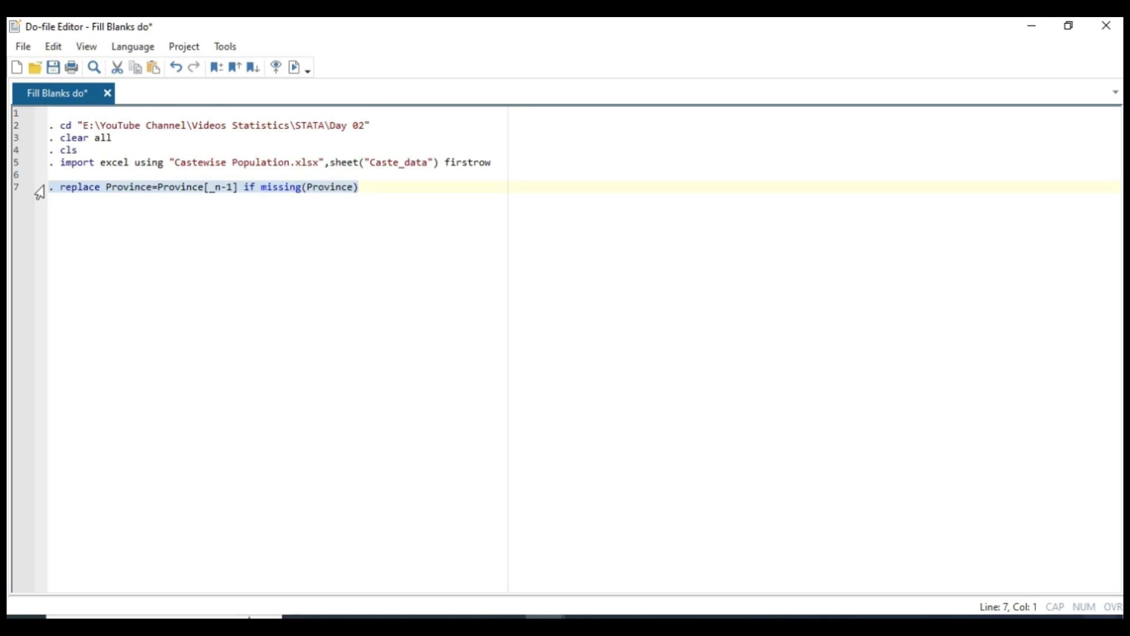
click(39, 191)
key(Right)
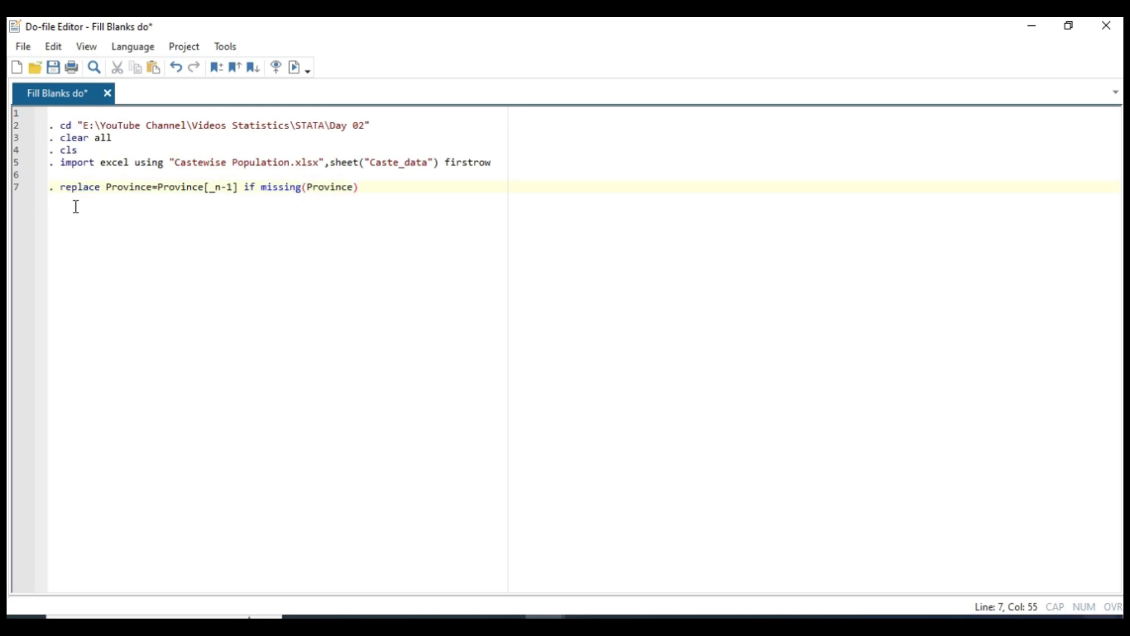
key(Return)
text(. browse)
drag(106, 200, 46, 190)
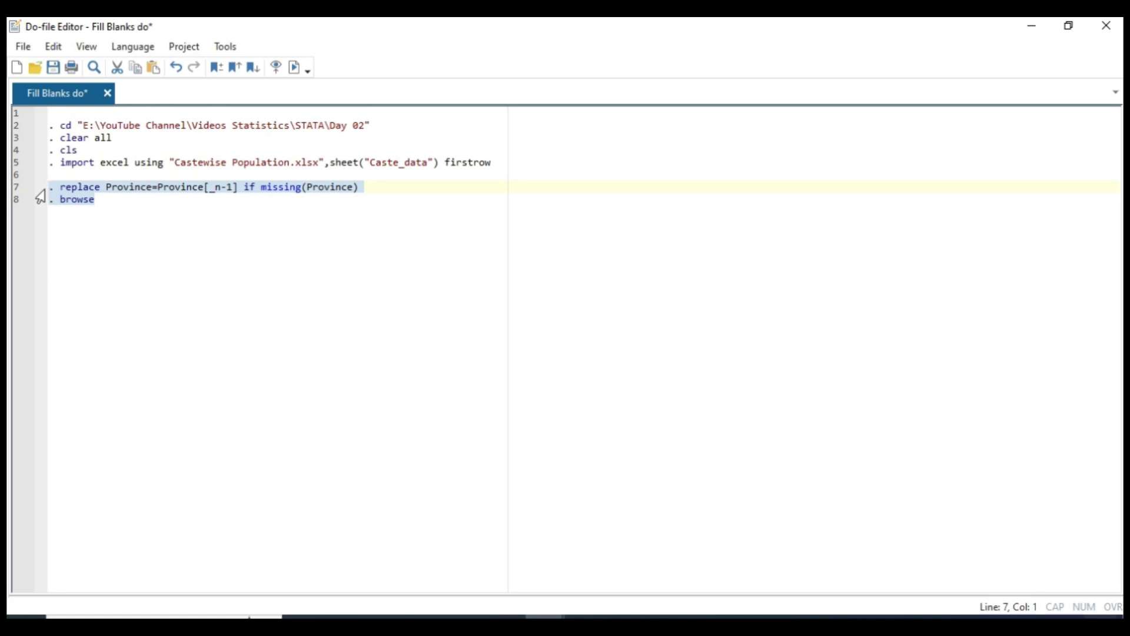
Step: Run the replace and browse lines and confirm every Province cell reads Province 1
key(ctrl+d)
scroll(66, 337, down, 7)
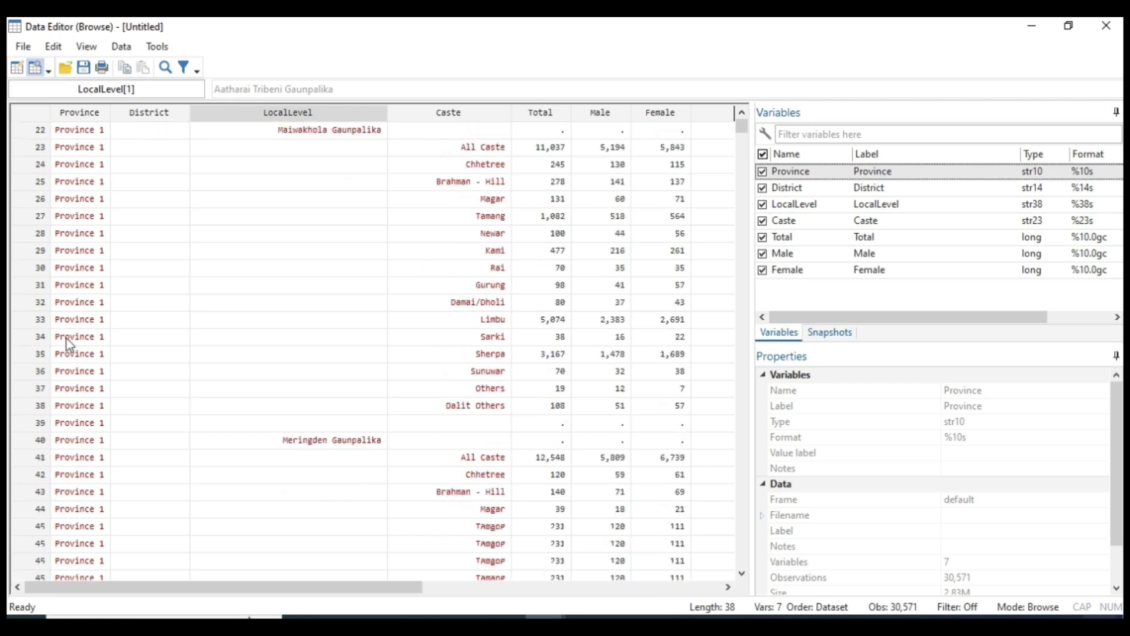
scroll(66, 338, down, 4)
scroll(72, 353, up, 11)
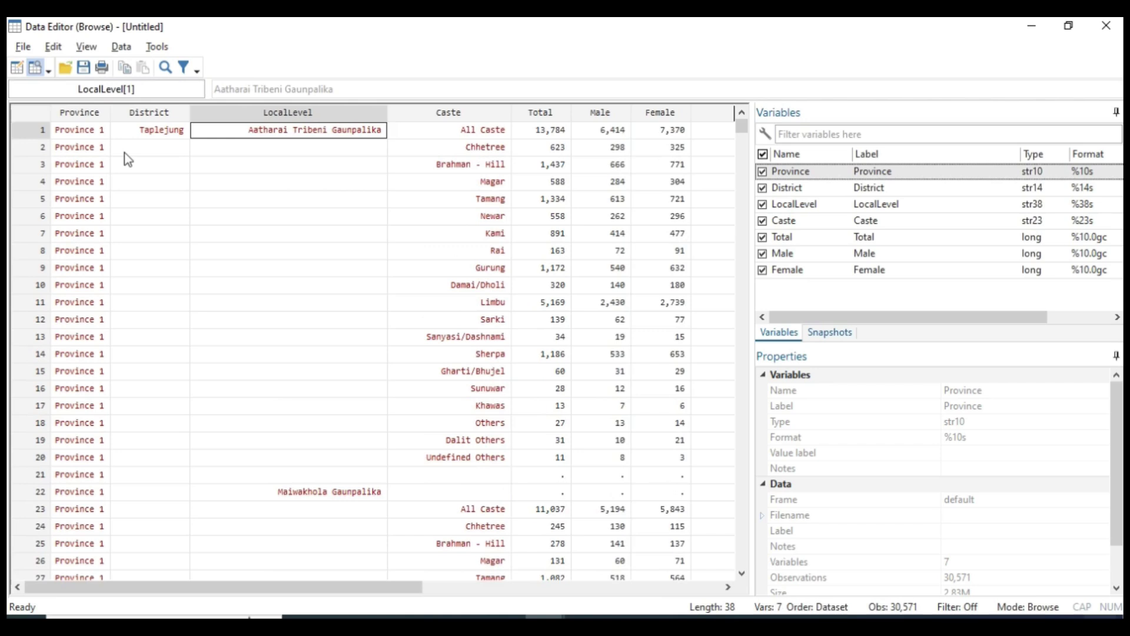
Step: Duplicate the Province replace line onto line 8 and rerun the do-file
key(alt+Tab)
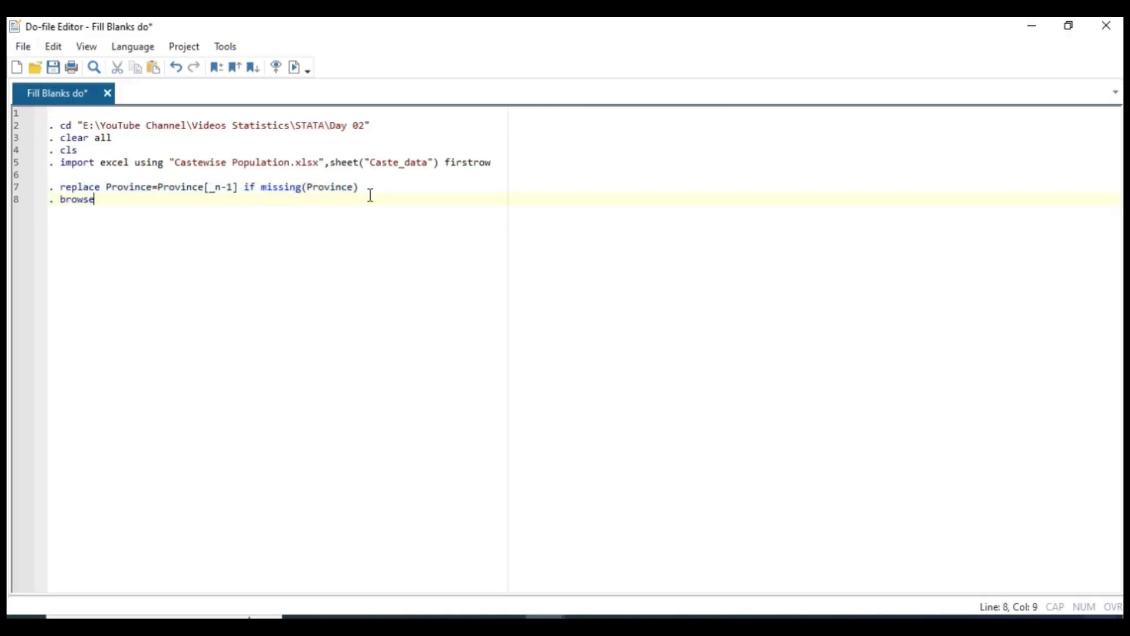
drag(370, 189, 49, 186)
key(ctrl+c)
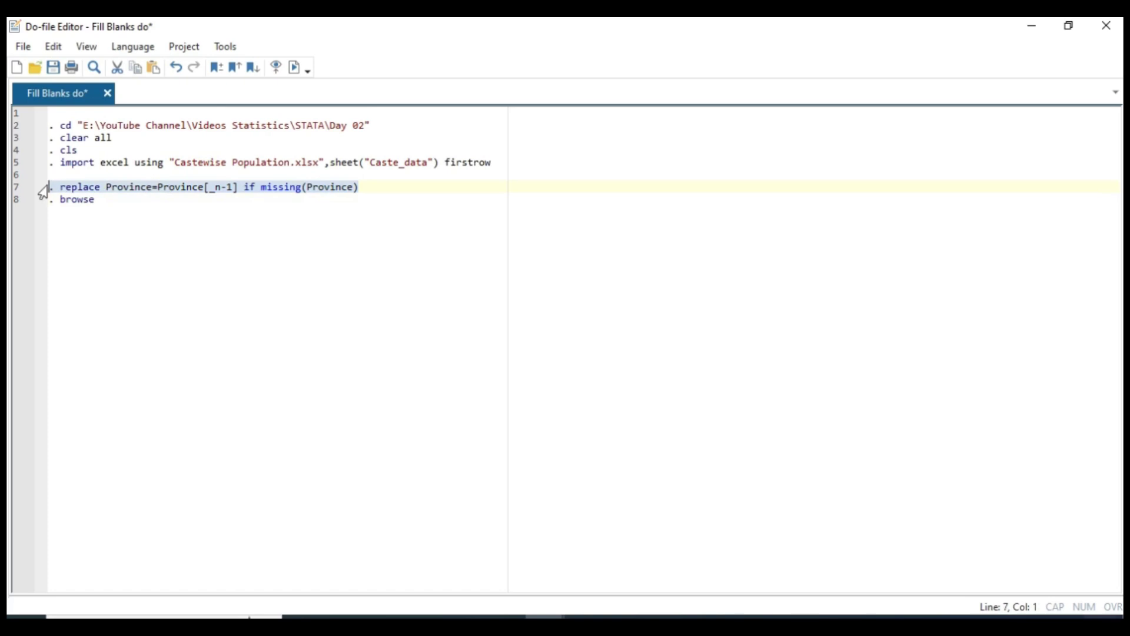
click(381, 193)
key(Return)
key(ctrl+v)
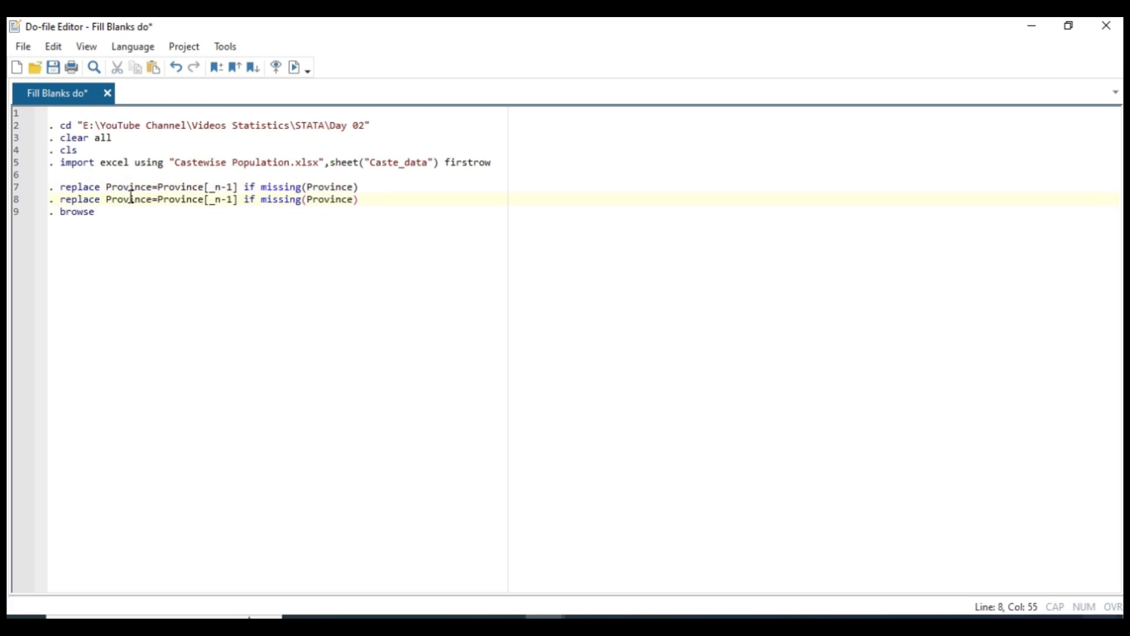
key(ctrl+d)
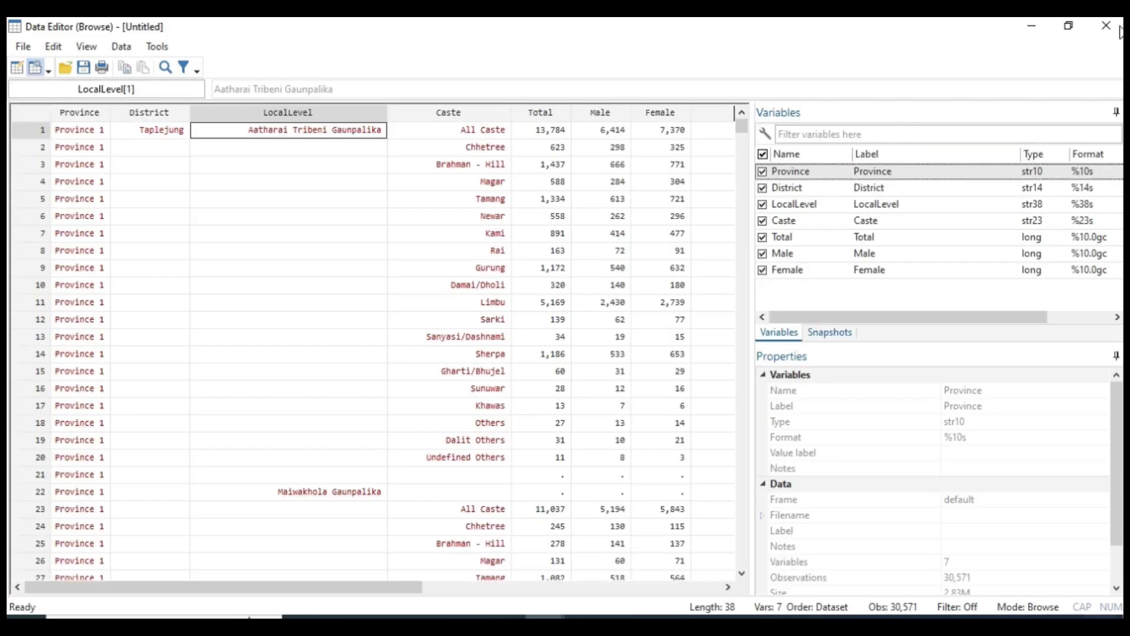
Step: Copy the District and LocalLevel variable names and paste them on a new line after browse
mouse_move(374, 589)
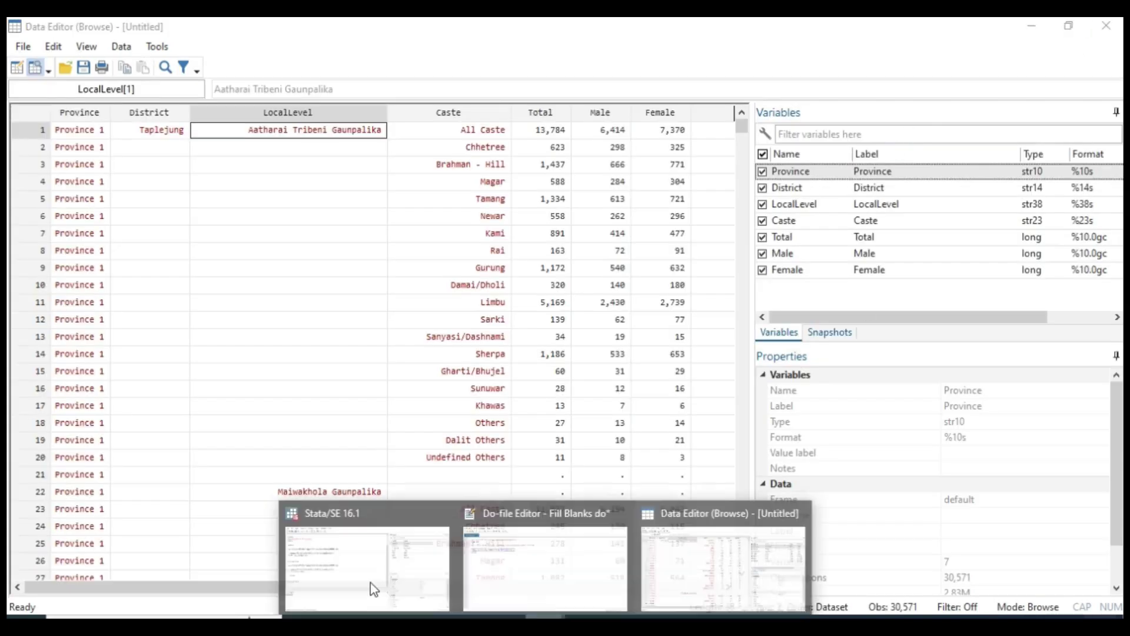
click(391, 567)
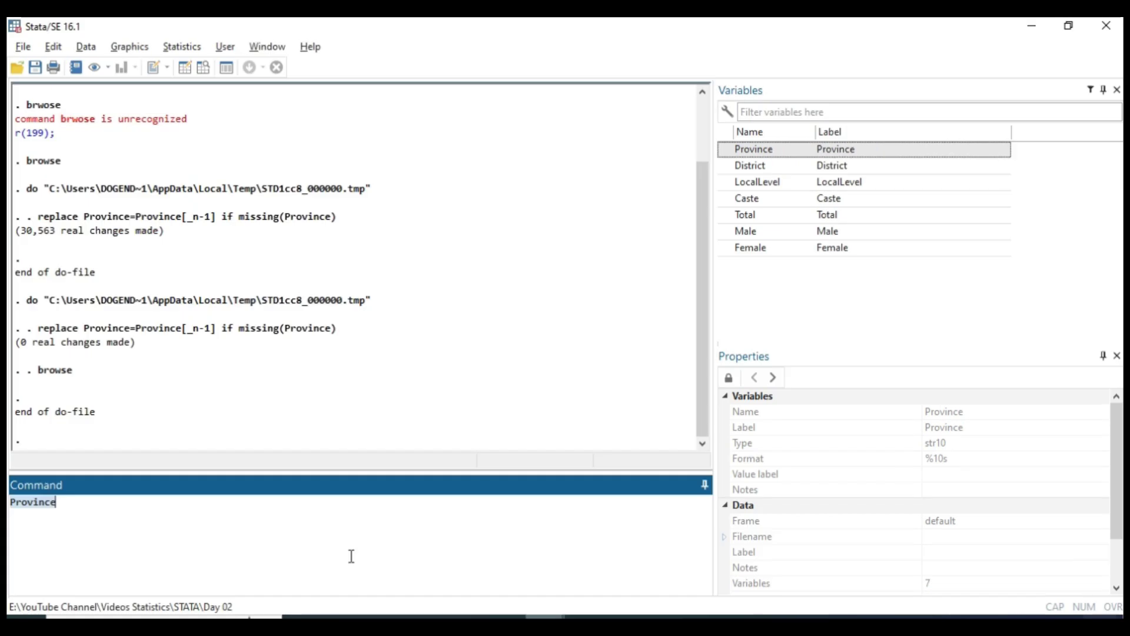
double_click(766, 167)
double_click(777, 184)
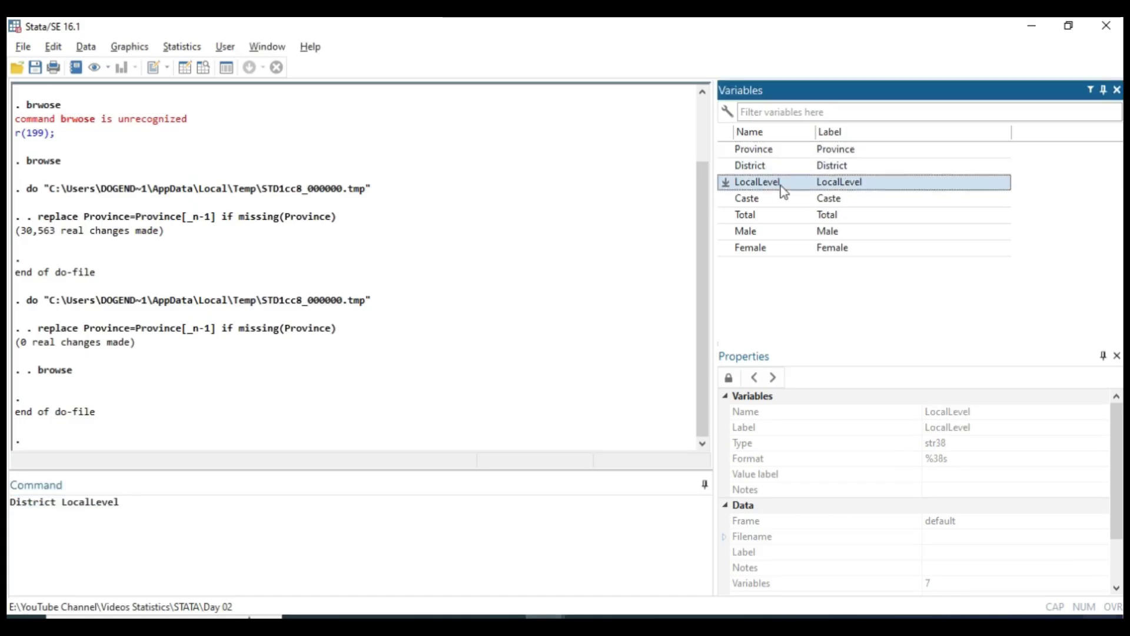
click(151, 501)
key(ctrl+c)
click(203, 67)
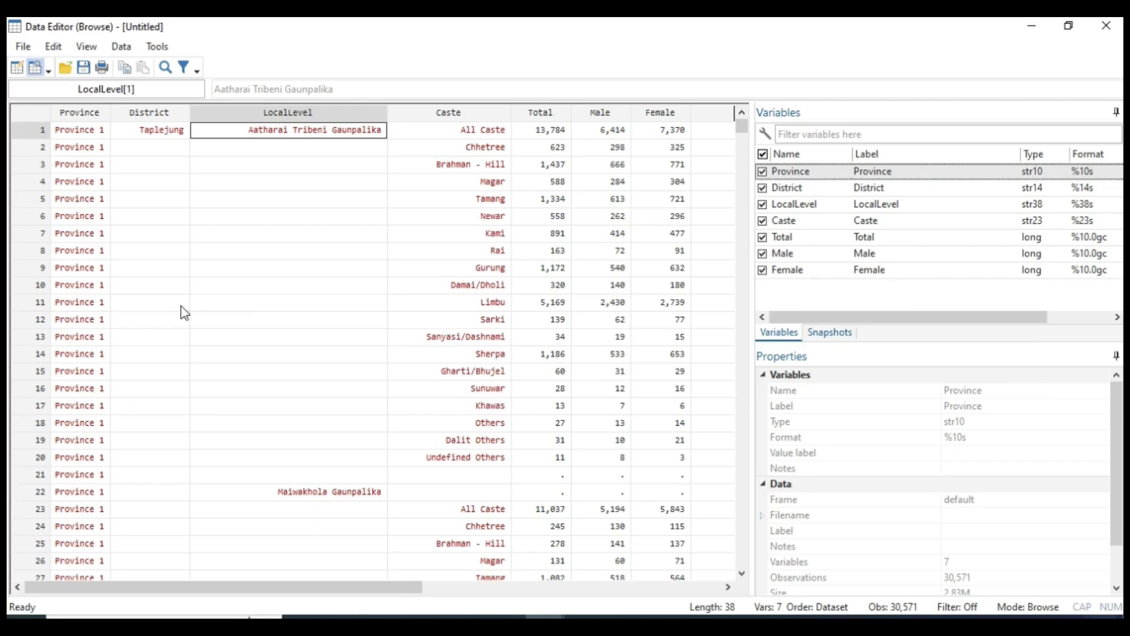
mouse_move(545, 616)
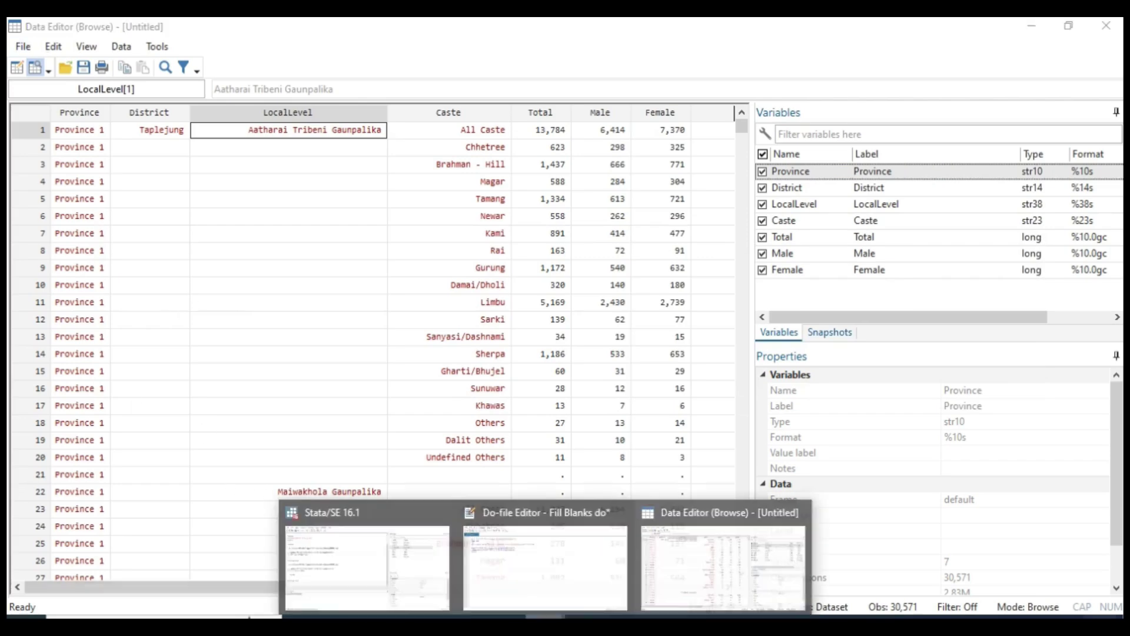
click(600, 555)
click(116, 281)
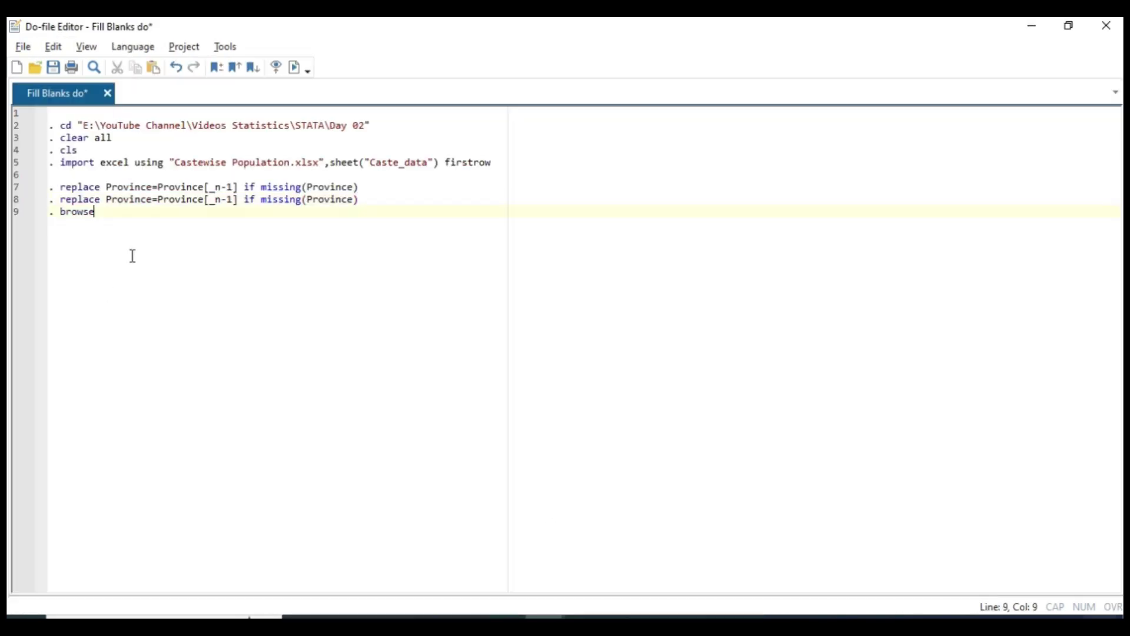
key(Return)
key(ctrl+v)
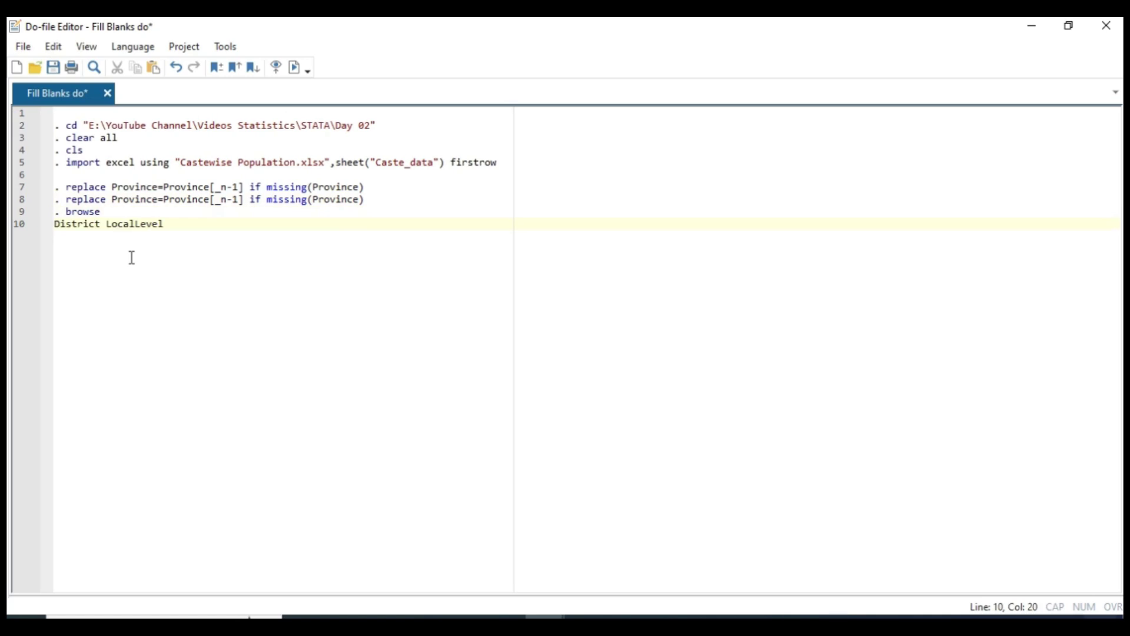
Step: Change line 8 to 'replace District=District[_n-1] if missing(District)'
click(80, 223)
double_click(80, 225)
key(ctrl+c)
key(Delete)
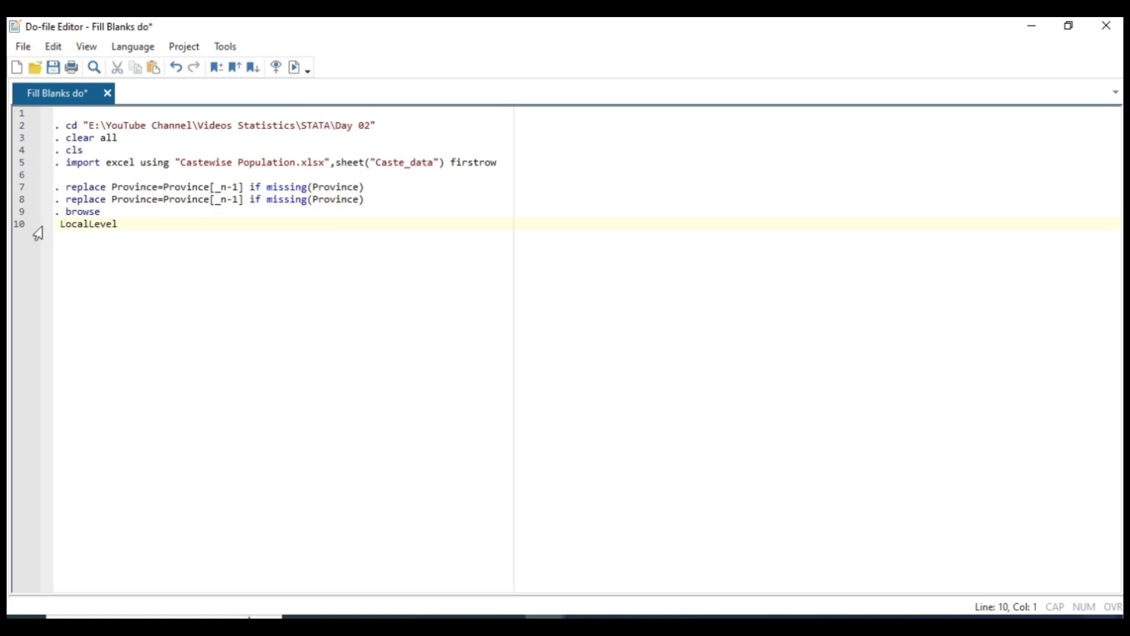
double_click(141, 198)
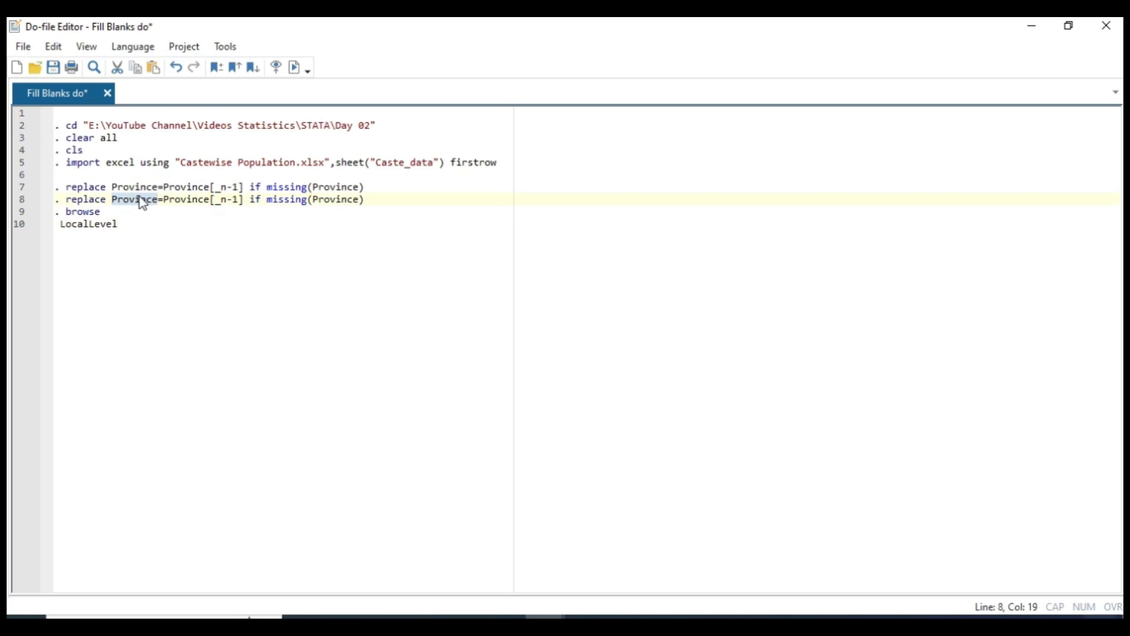
key(ctrl+v)
click(193, 200)
double_click(194, 201)
key(ctrl+v)
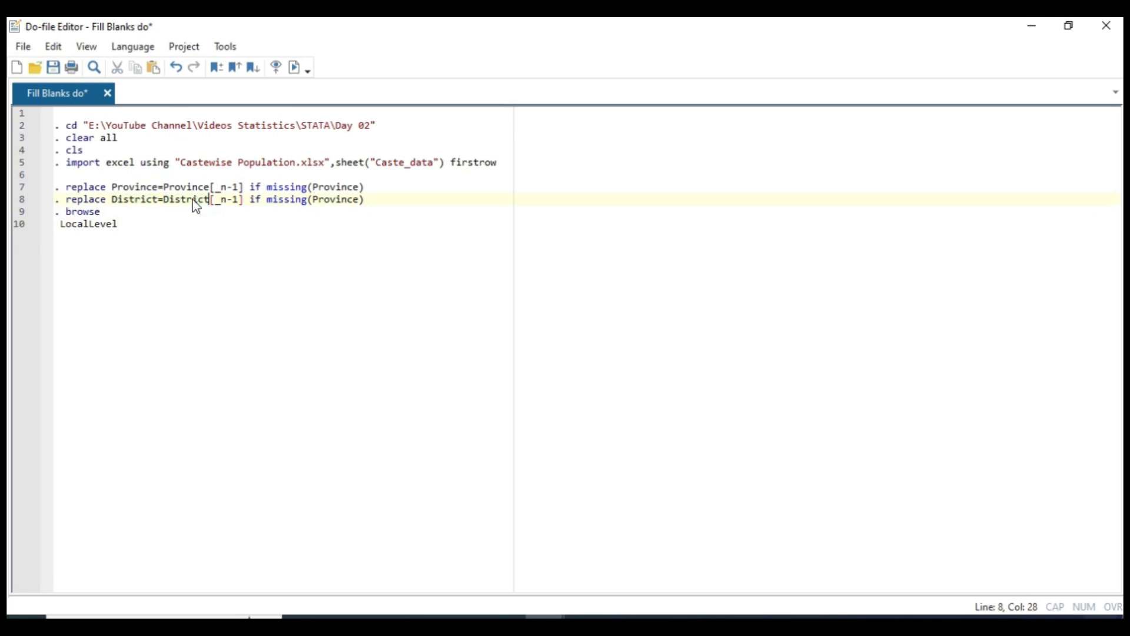
double_click(331, 200)
key(ctrl+v)
Step: Run the District replace and browse lines to fill District with Taplejung
drag(385, 209, 232, 198)
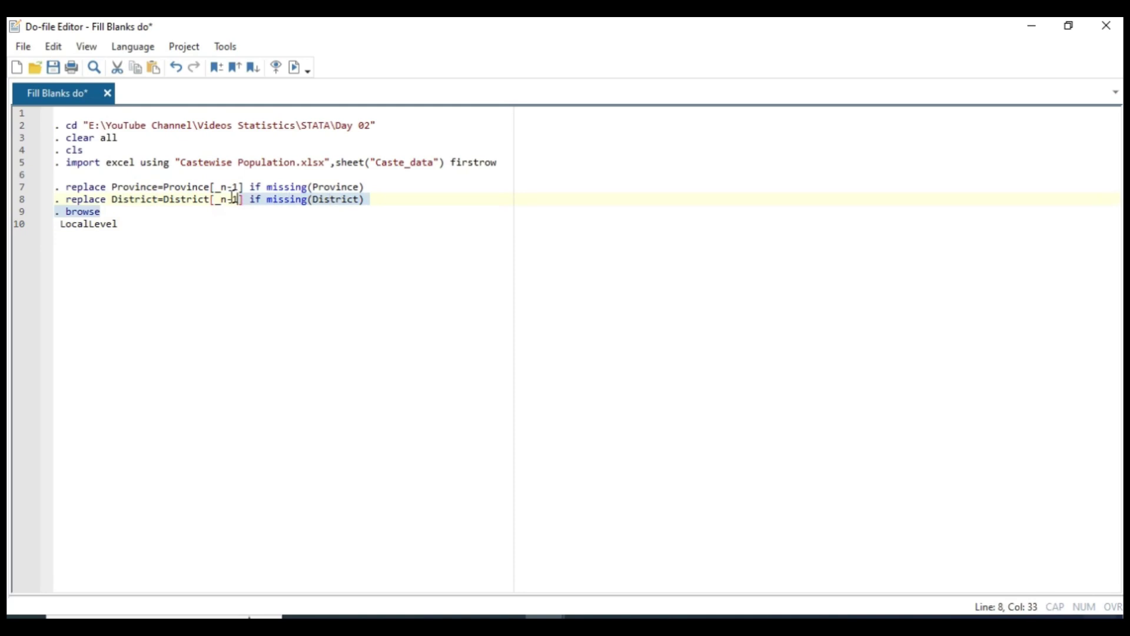
click(120, 210)
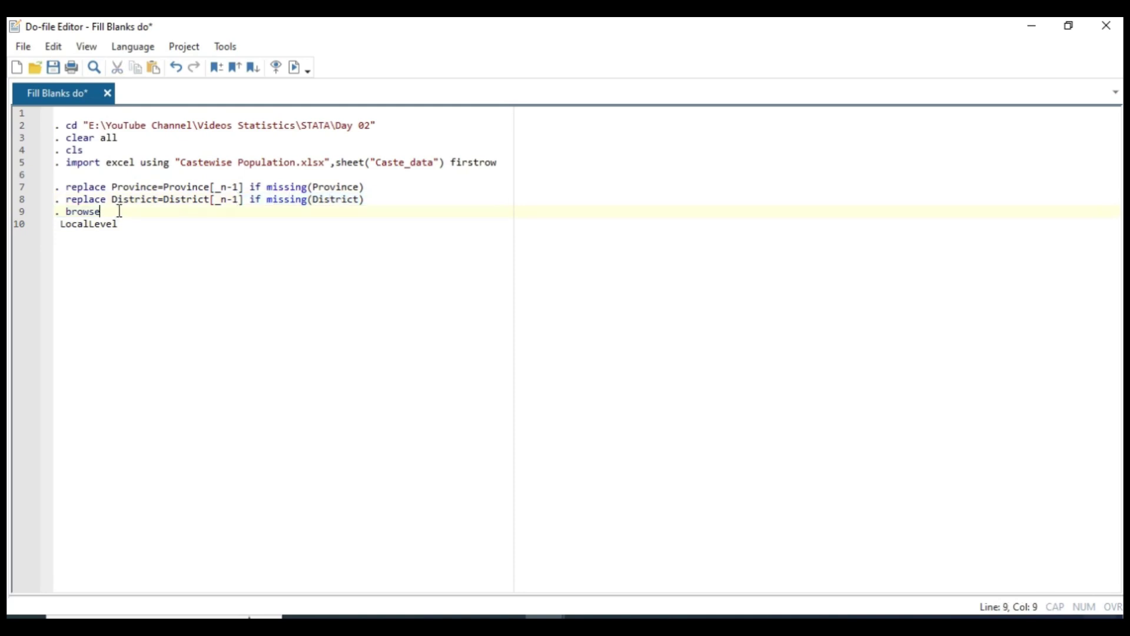
key(Return)
key(Return)
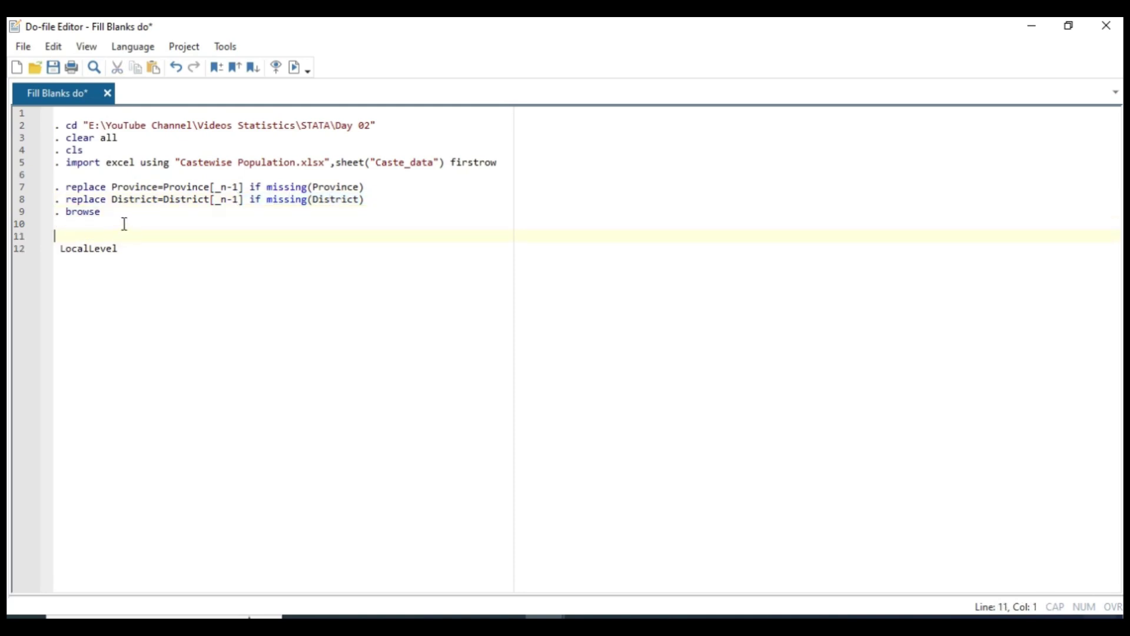
click(127, 211)
drag(118, 210, 46, 204)
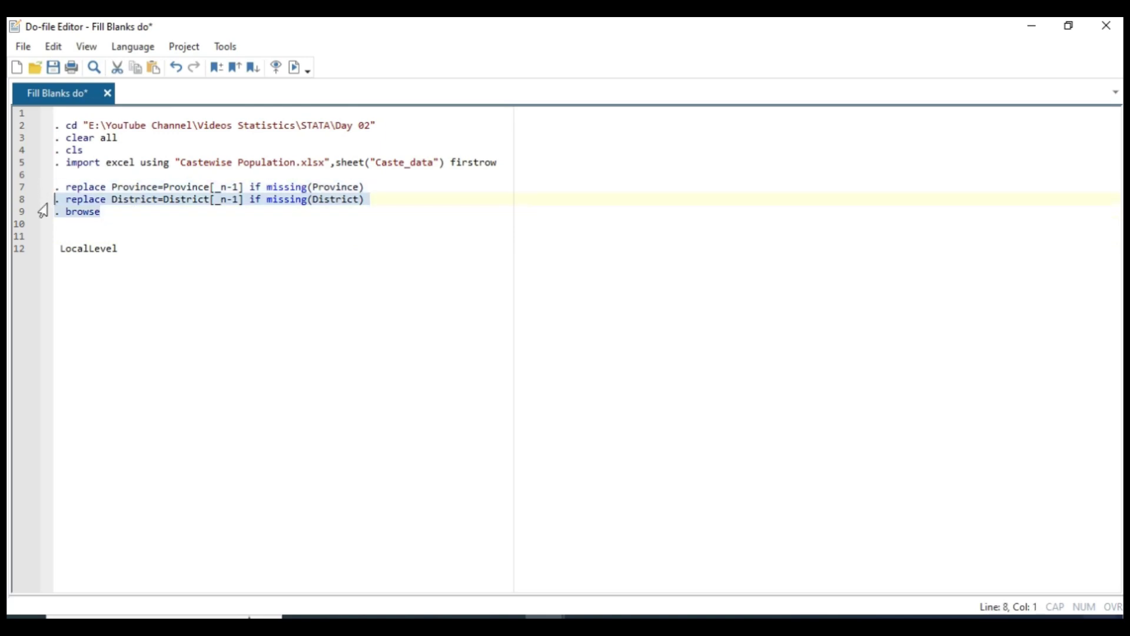
key(ctrl+d)
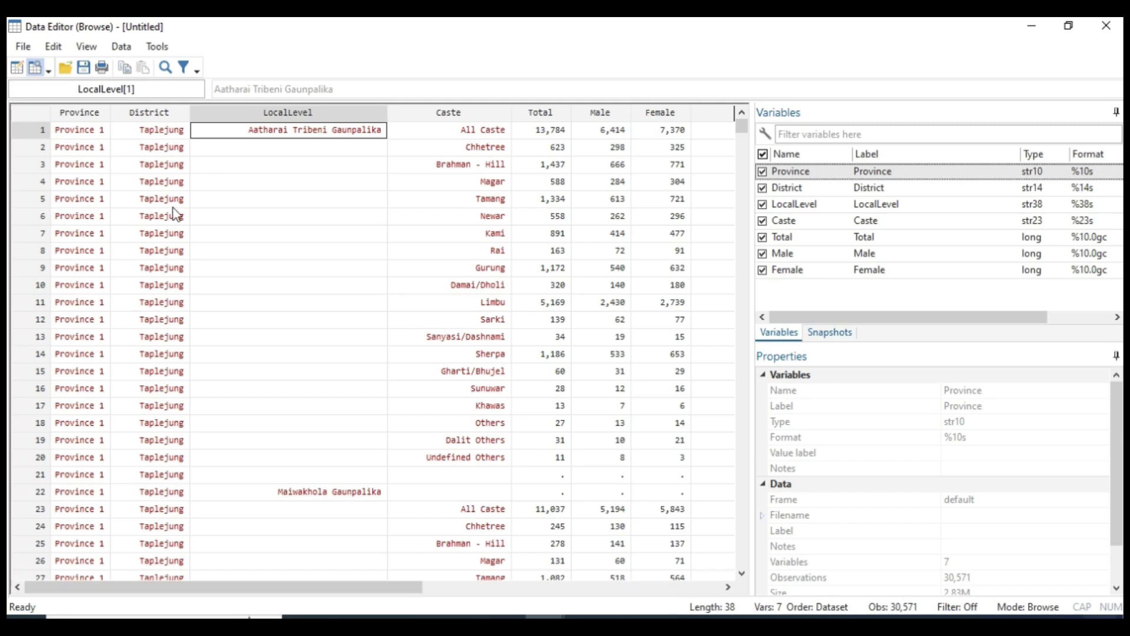
Step: Duplicate the District fill-down line as a new line 9
scroll(176, 213, down, 15)
scroll(149, 431, up, 15)
key(alt+Tab)
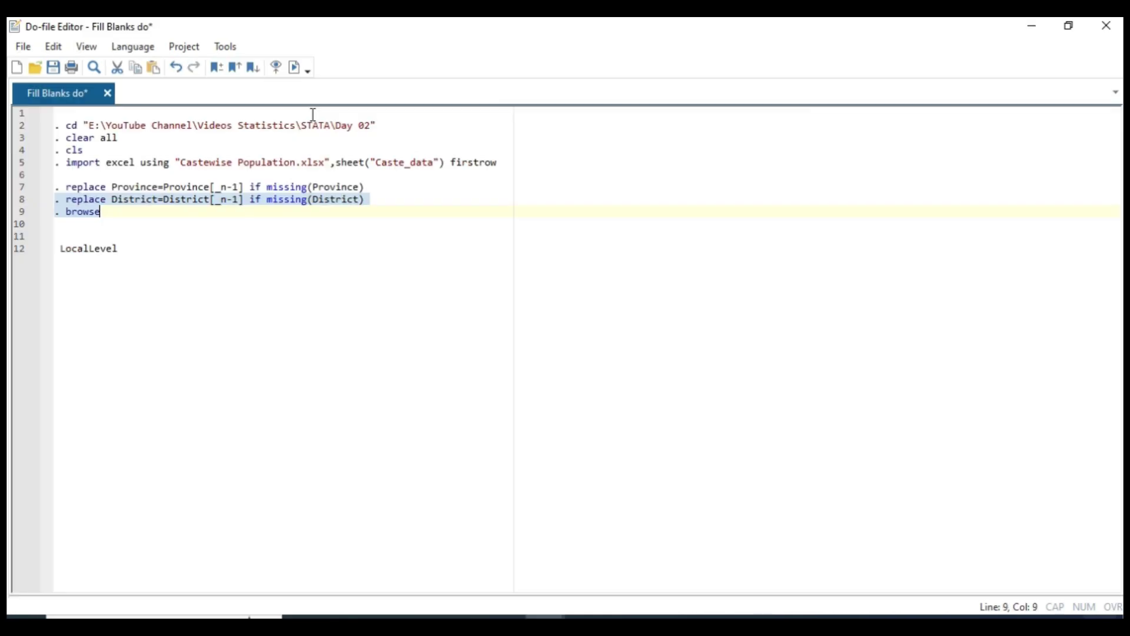
drag(382, 200, 44, 201)
key(ctrl+c)
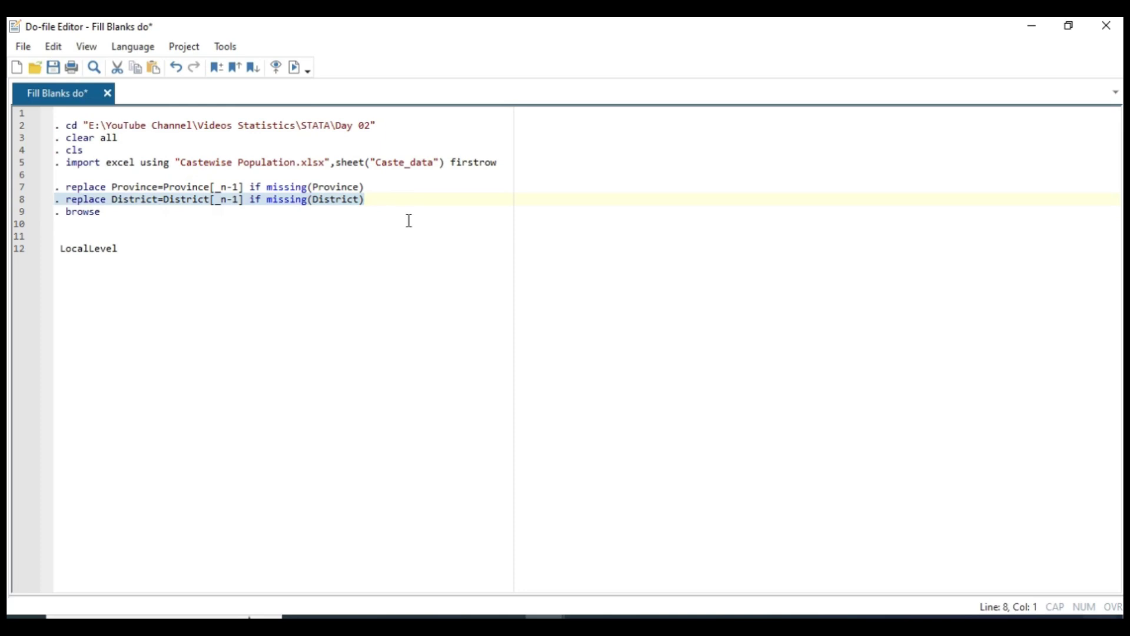
click(385, 206)
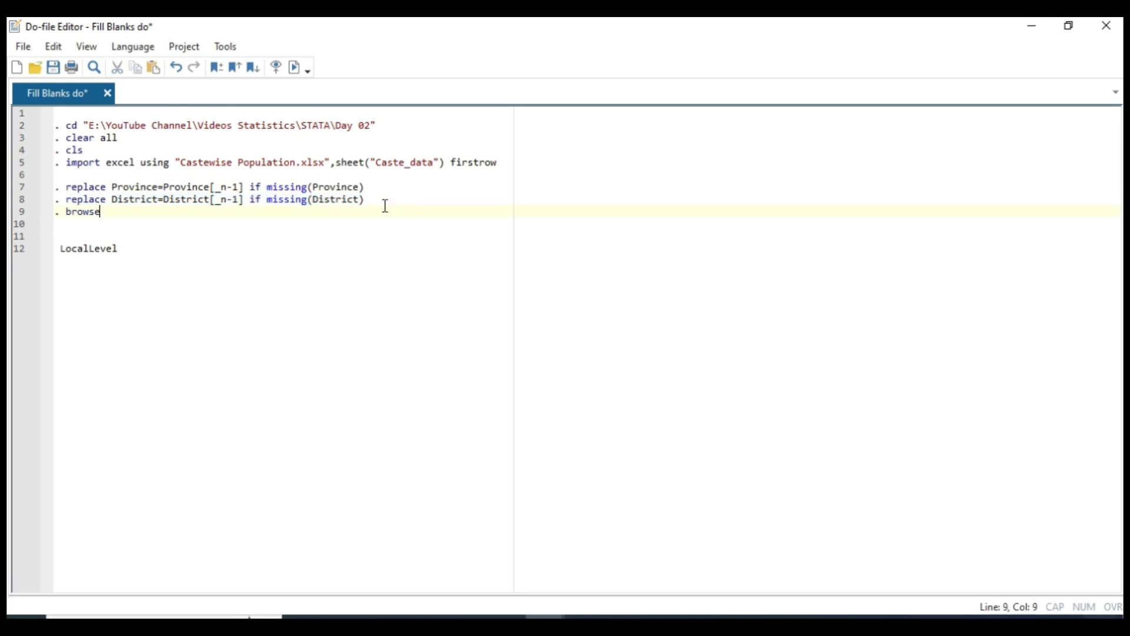
click(383, 200)
key(Return)
key(ctrl+v)
Step: Change all three District references on line 9 to LocalLevel
double_click(95, 263)
key(ctrl+c)
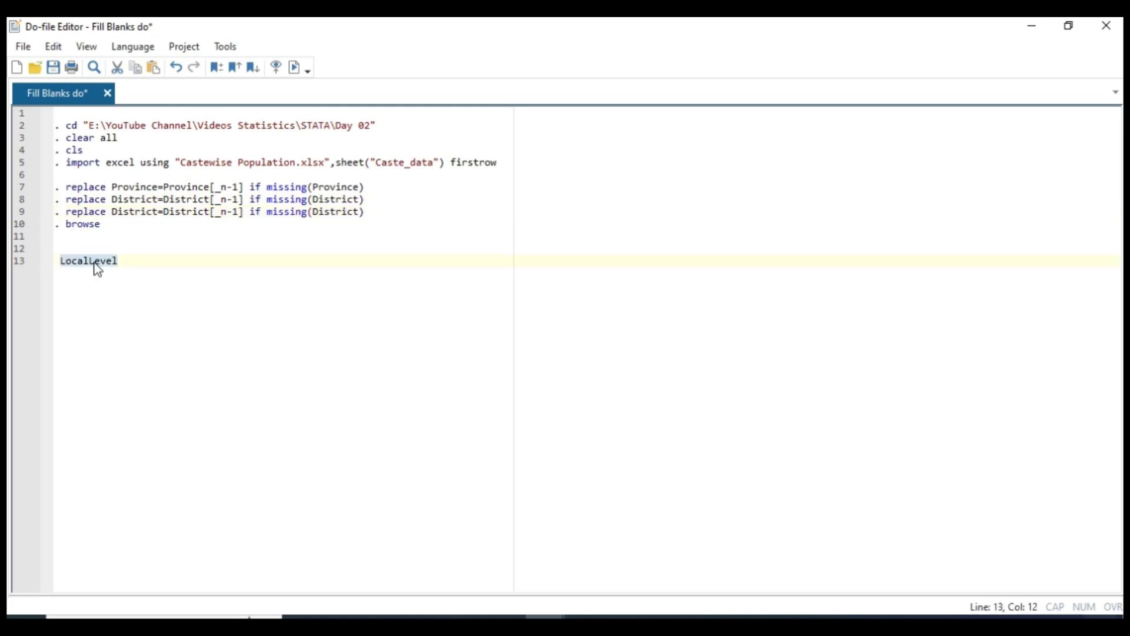
double_click(142, 212)
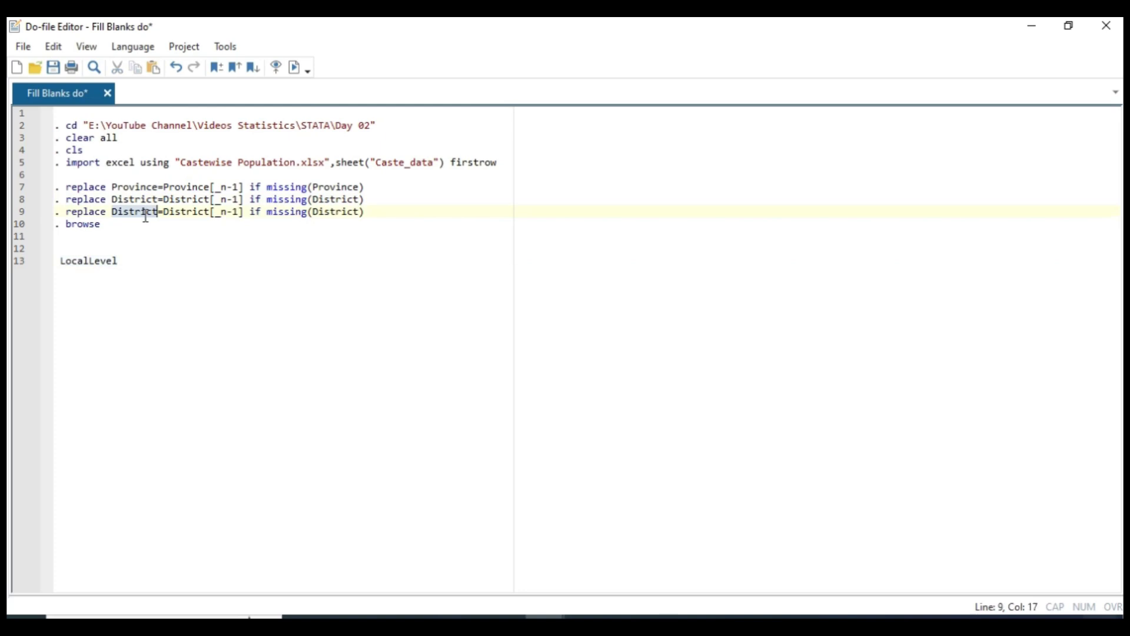
key(ctrl+v)
double_click(189, 212)
key(ctrl+v)
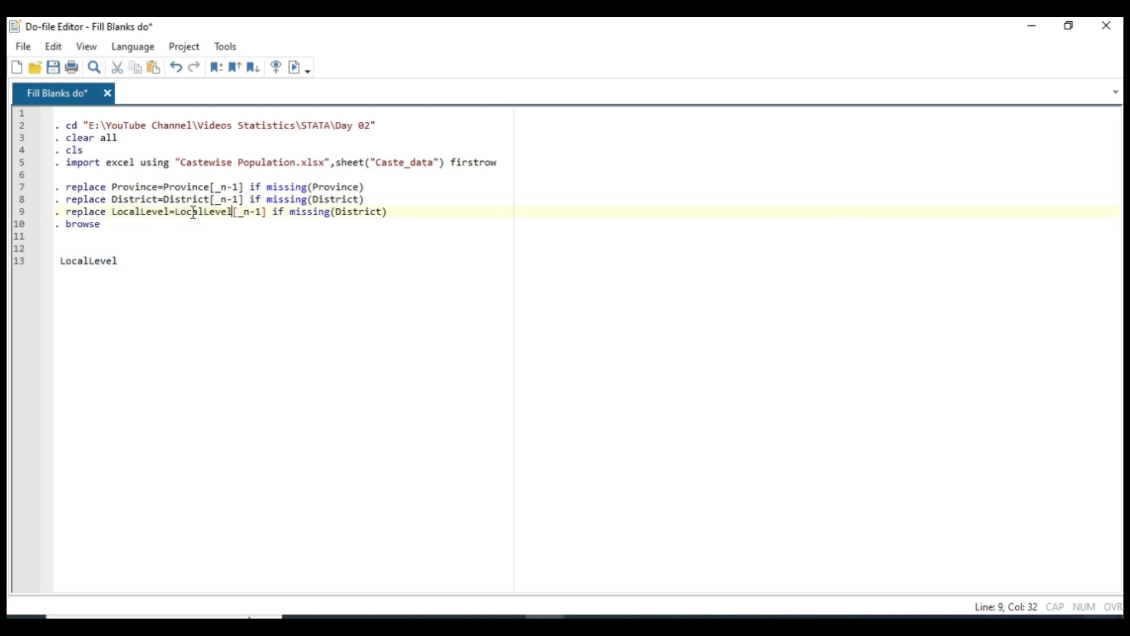
double_click(354, 211)
key(ctrl+v)
Step: Delete the leftover LocalLevel note line and run the LocalLevel fill and browse lines
click(44, 261)
key(Delete)
drag(118, 224, 37, 215)
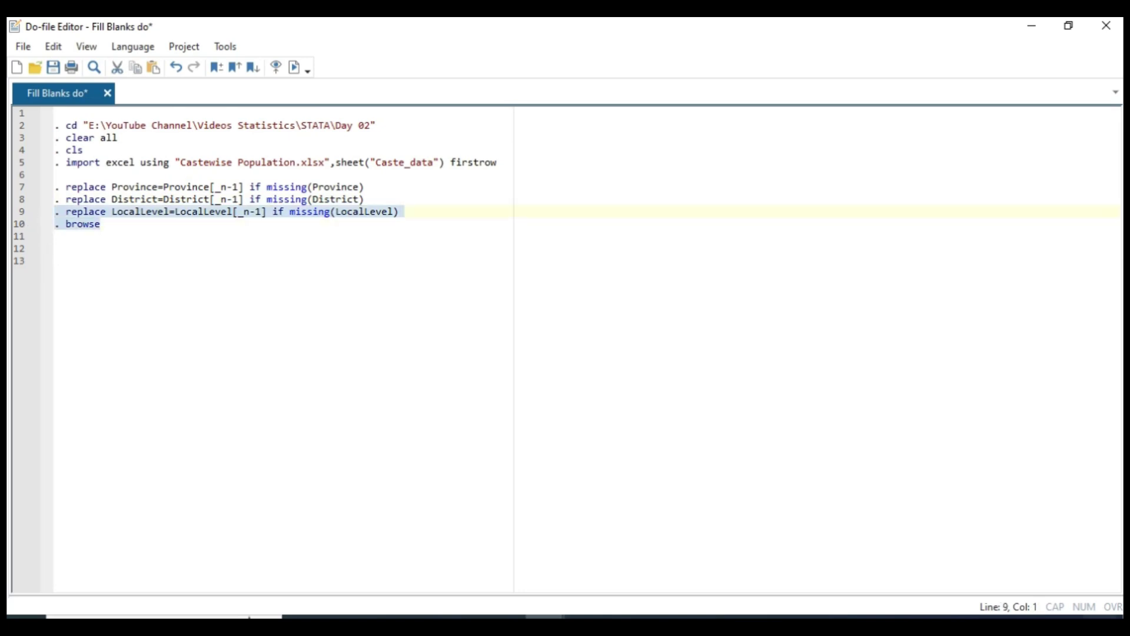
key(ctrl+d)
scroll(340, 379, down, 20)
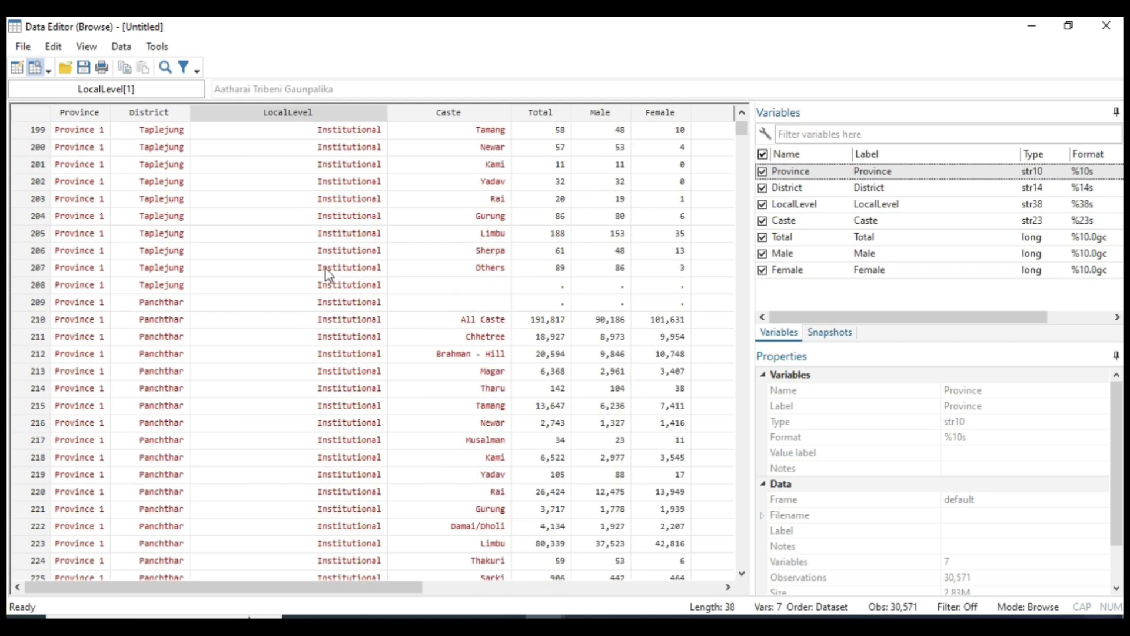
Step: Inspect the empty Caste and missing Total cells around row 192 in the Data Editor
click(540, 285)
scroll(472, 383, up, 7)
click(469, 376)
click(549, 374)
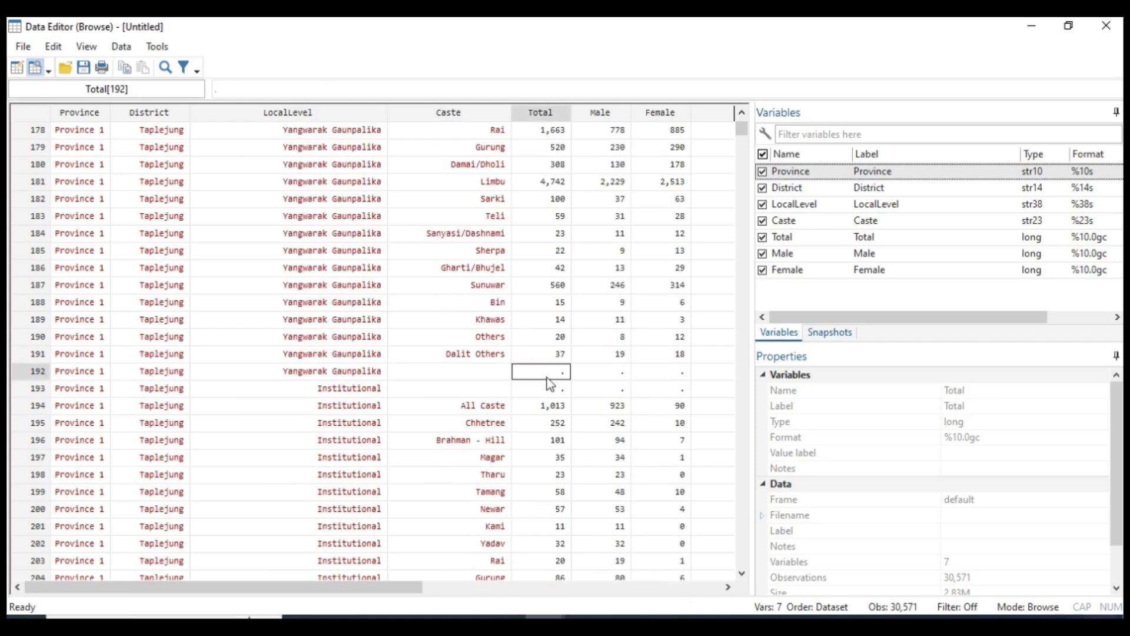
scroll(559, 412, down, 12)
scroll(562, 444, down, 10)
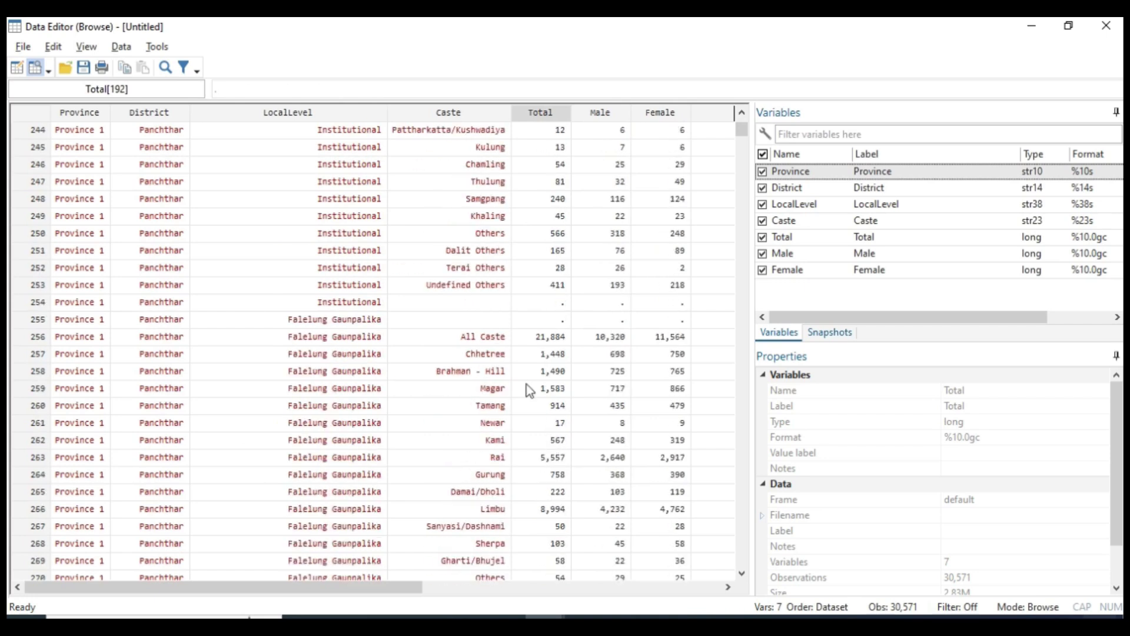
key(alt+Tab)
Step: Add the line 'keep if Total!=.' below the LocalLevel fill line, ahead of browse
click(437, 213)
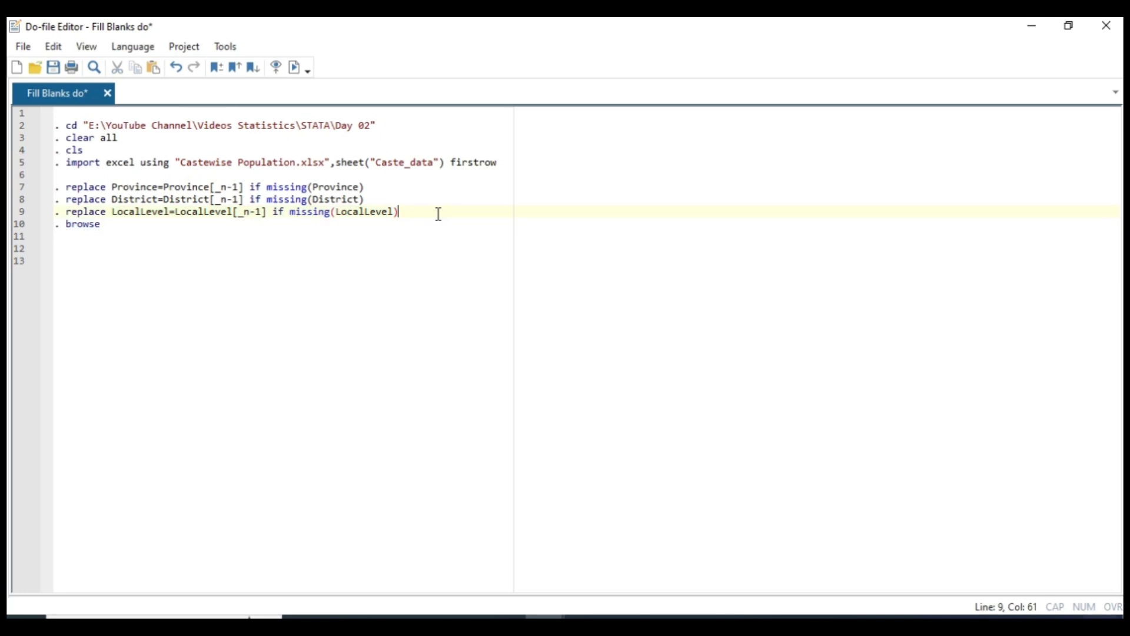
key(Return)
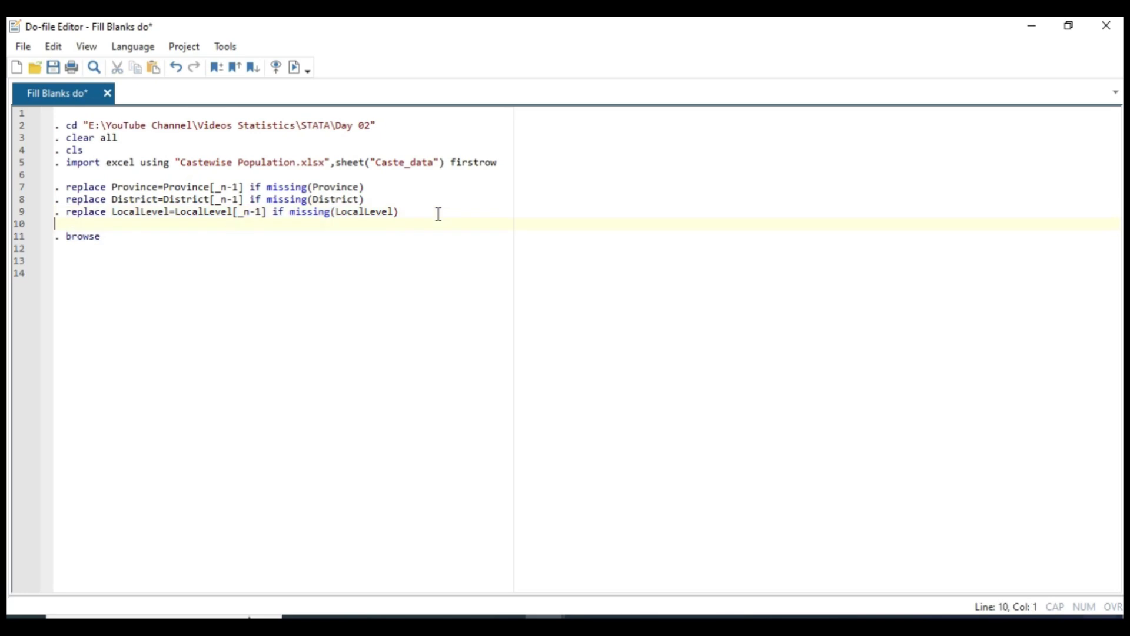
text(. keep if Tot)
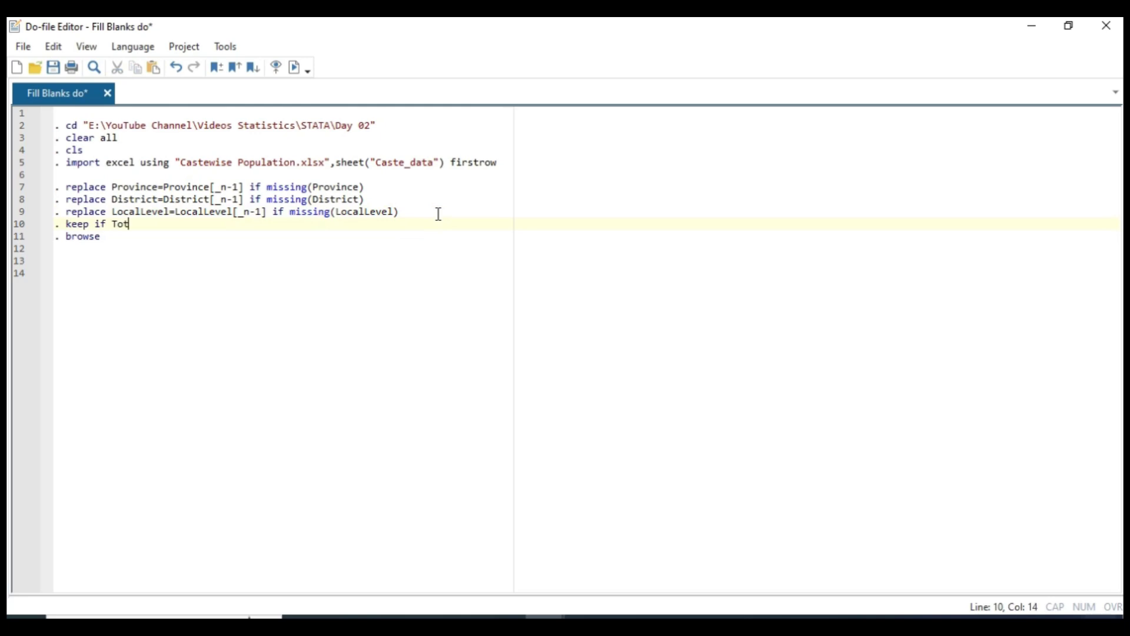
text(al!=.)
drag(116, 239, 28, 225)
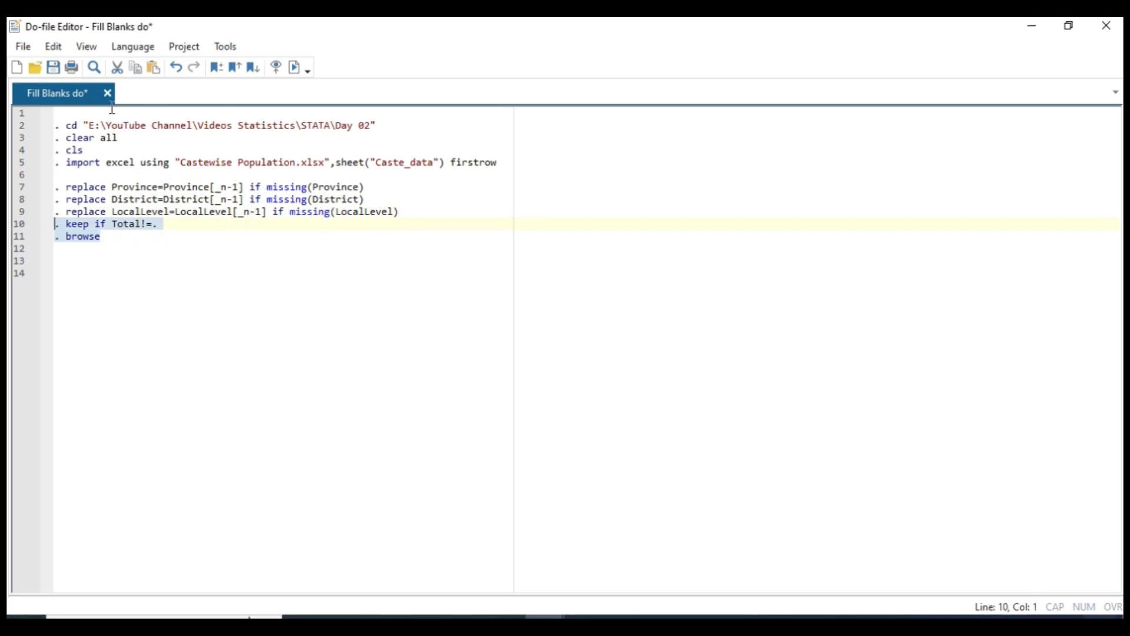
Step: Run the keep and browse lines, leaving 28,749 observations with a non-missing Total
click(294, 69)
scroll(395, 227, down, 20)
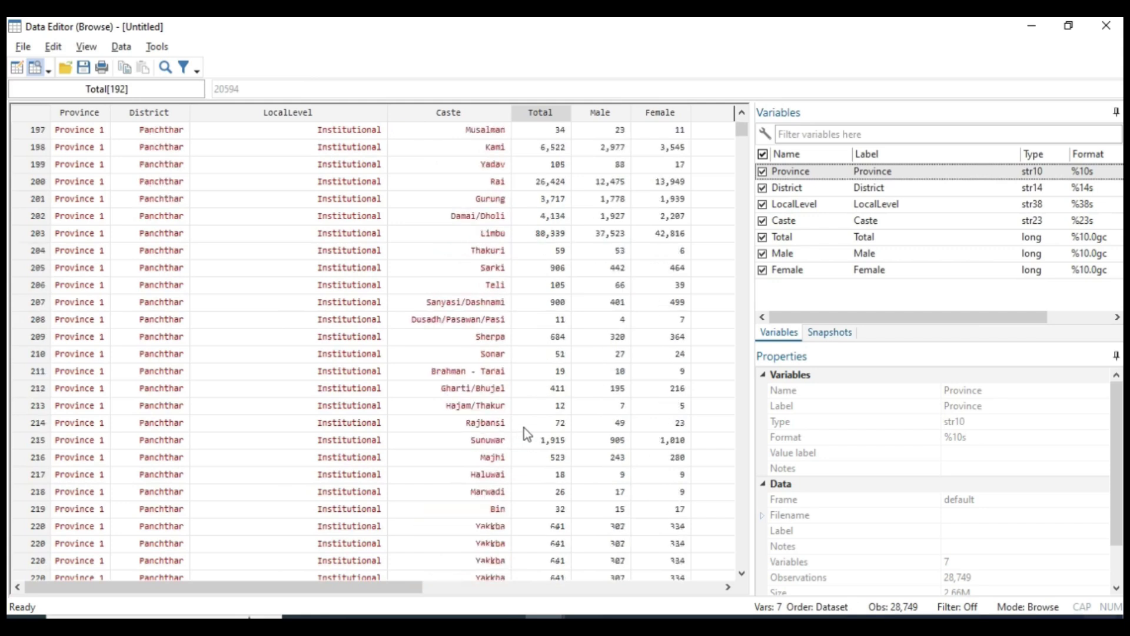
scroll(532, 415, down, 20)
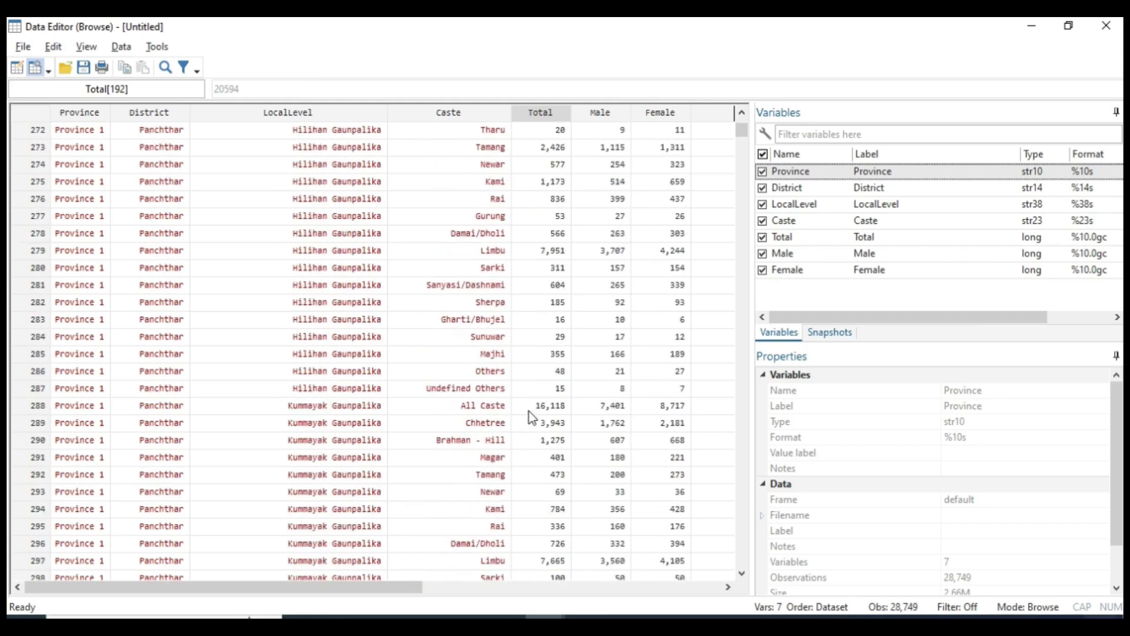
scroll(532, 424, down, 14)
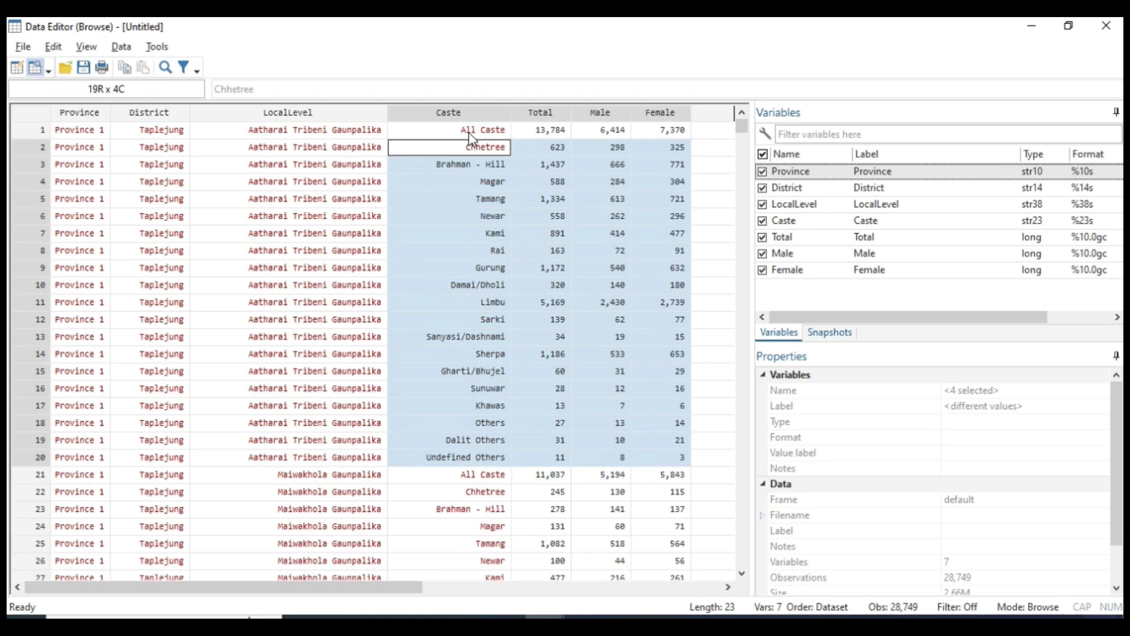
Step: Write line 11: keep if Caste!="All Caste" after the Total keep line
key(alt+Tab)
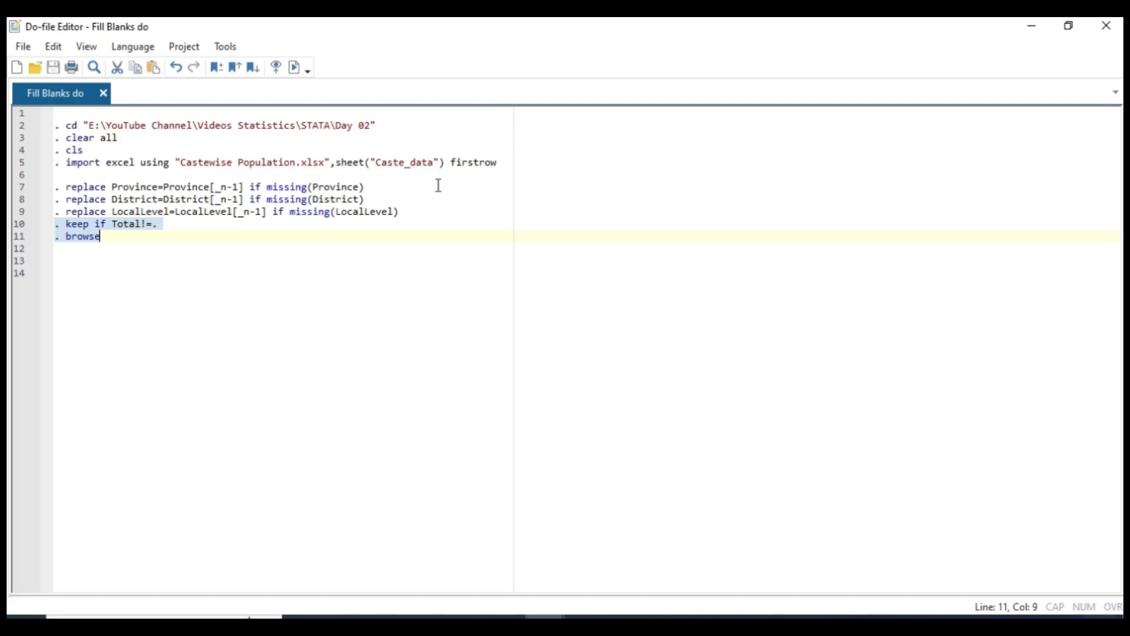
click(195, 226)
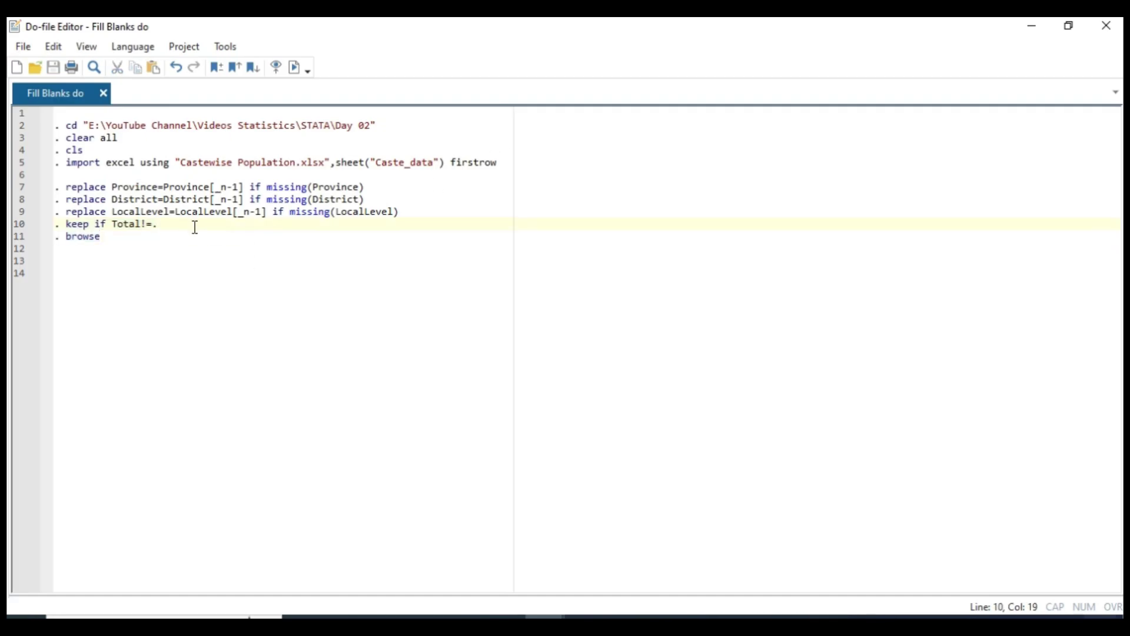
key(Return)
text(. keep )
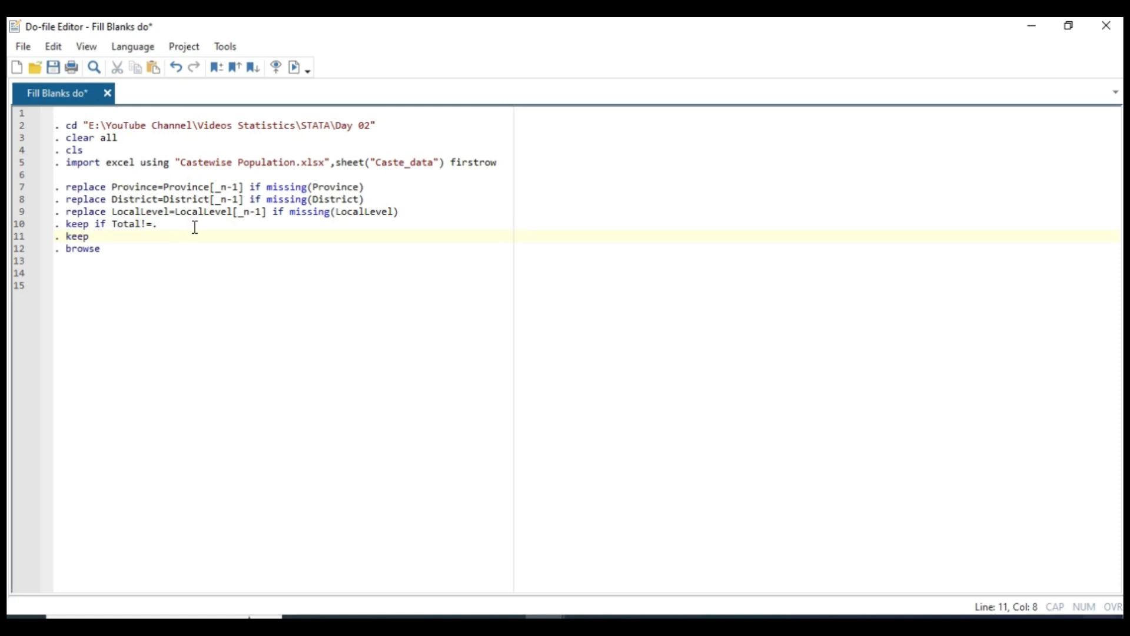
text(Caste)
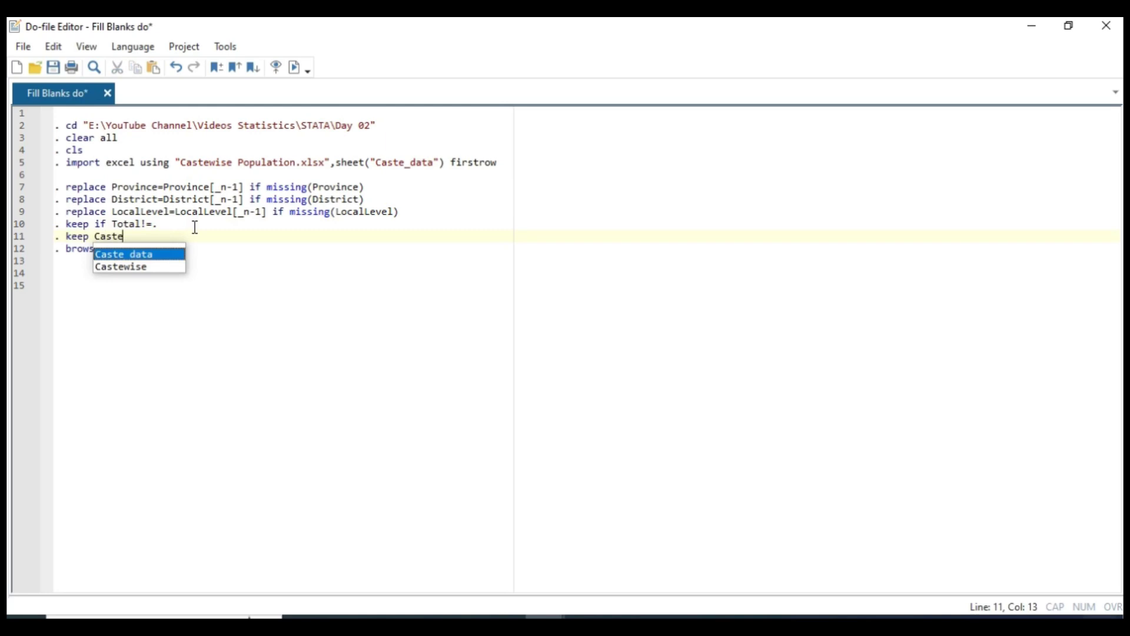
key(ctrl+Left)
text(if)
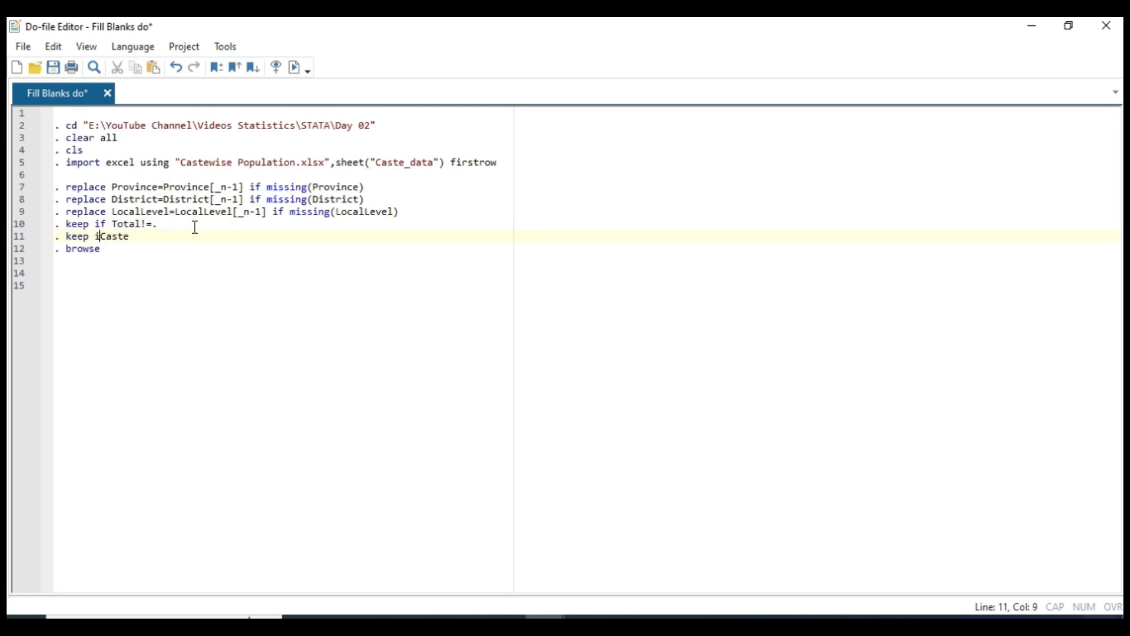
key(Right)
key(Right)
key(Right)
key(Right)
key(Right)
text(!=)
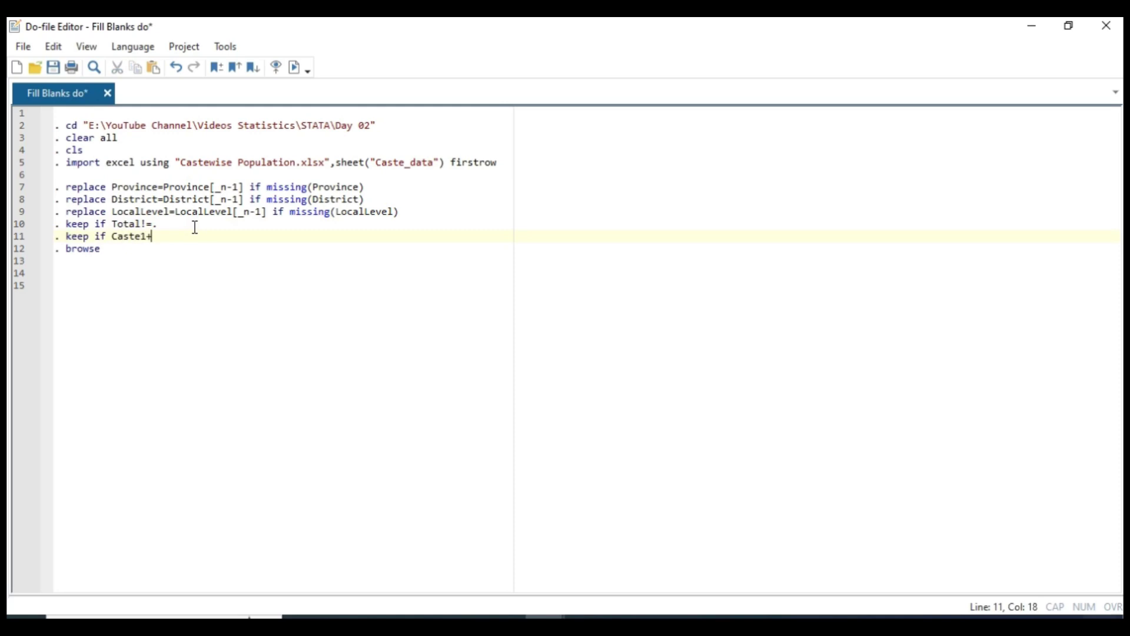
key(BackSpace)
text(=")
text(All )
text(Caste")
text(C)
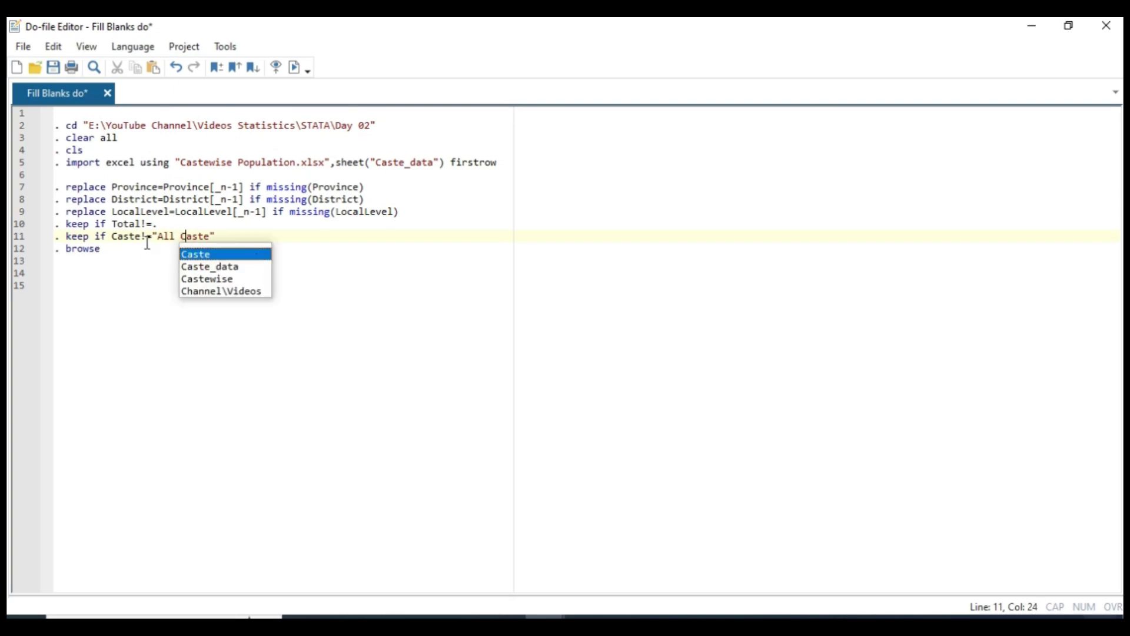
Step: Run the Caste keep and browse lines, leaving 27,837 observations
click(230, 236)
drag(229, 236, 100, 249)
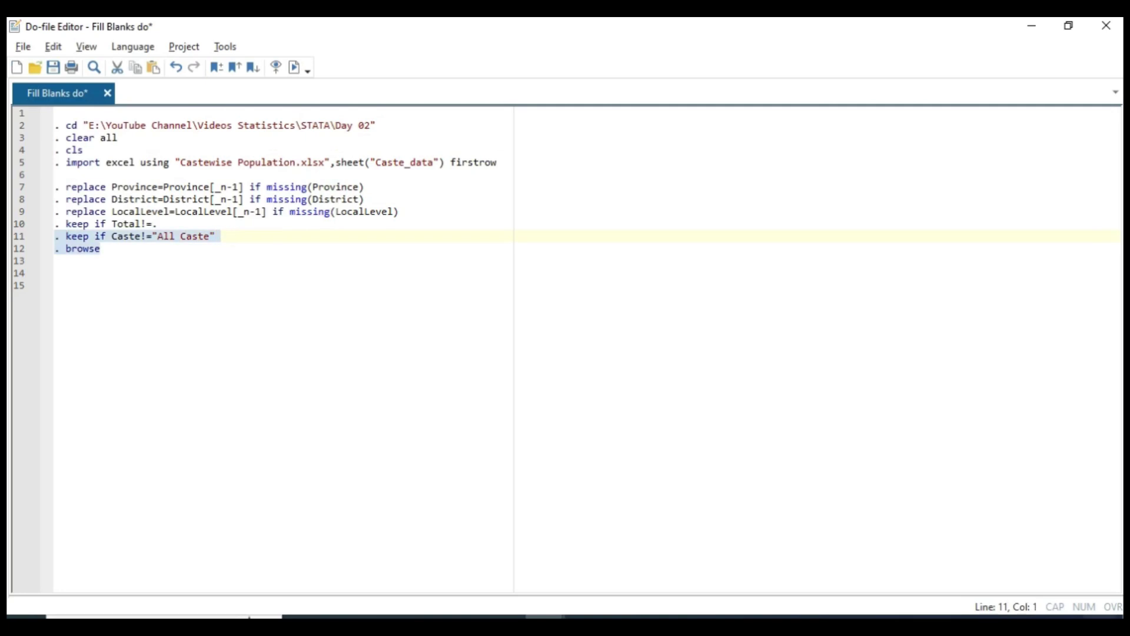
key(ctrl+d)
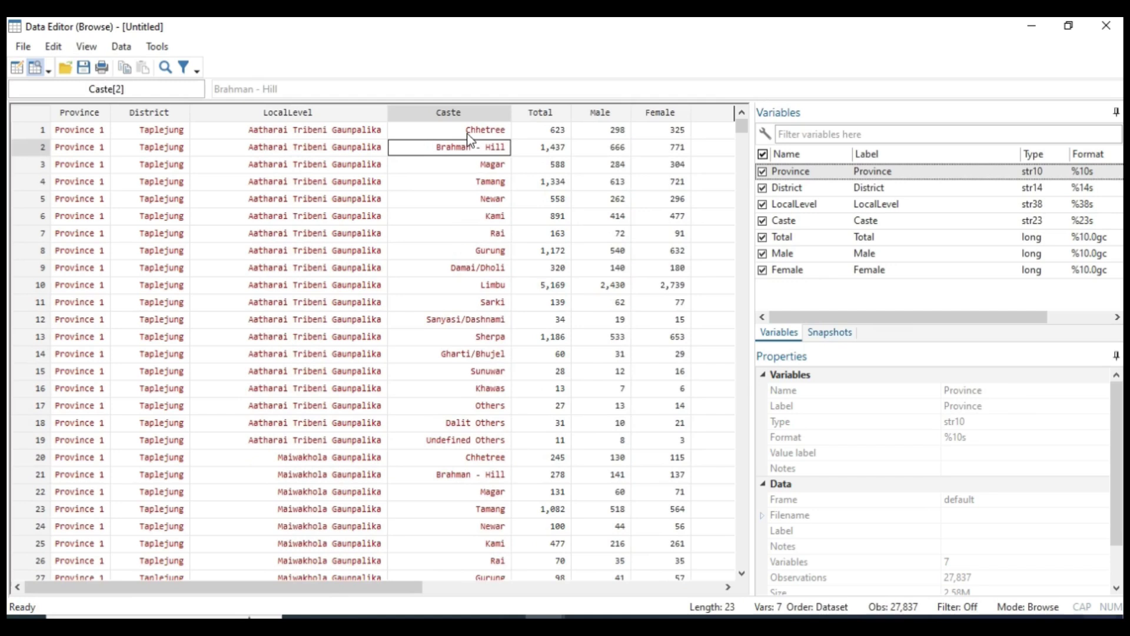
Step: Locate the Institutional LocalLevel rows starting at row 167 in the filtered data
scroll(365, 436, down, 11)
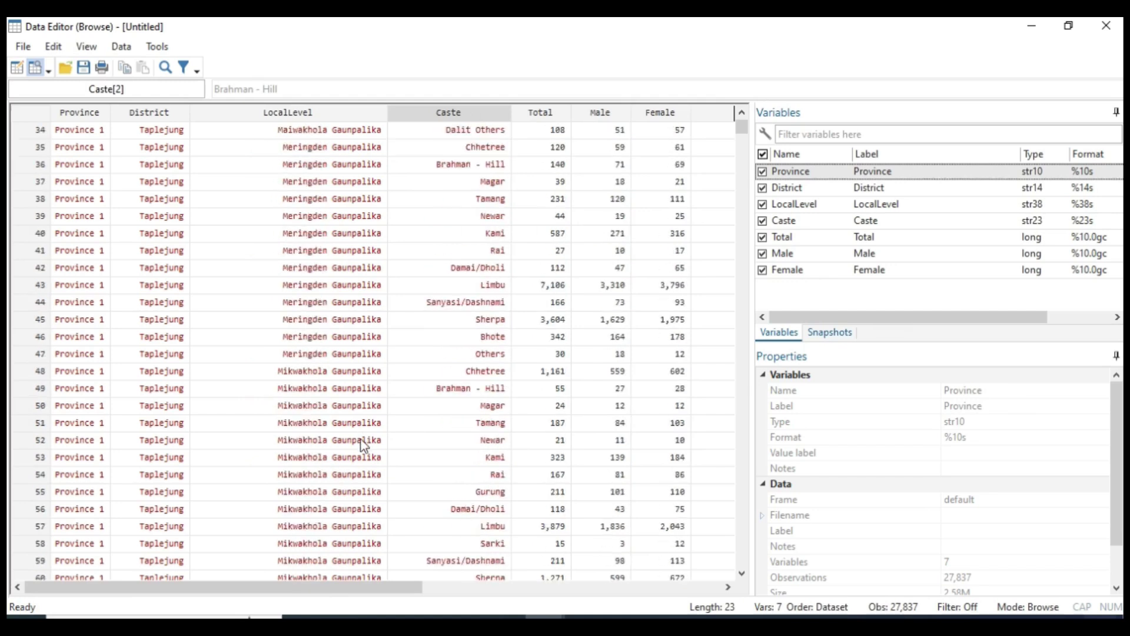
scroll(363, 444, down, 20)
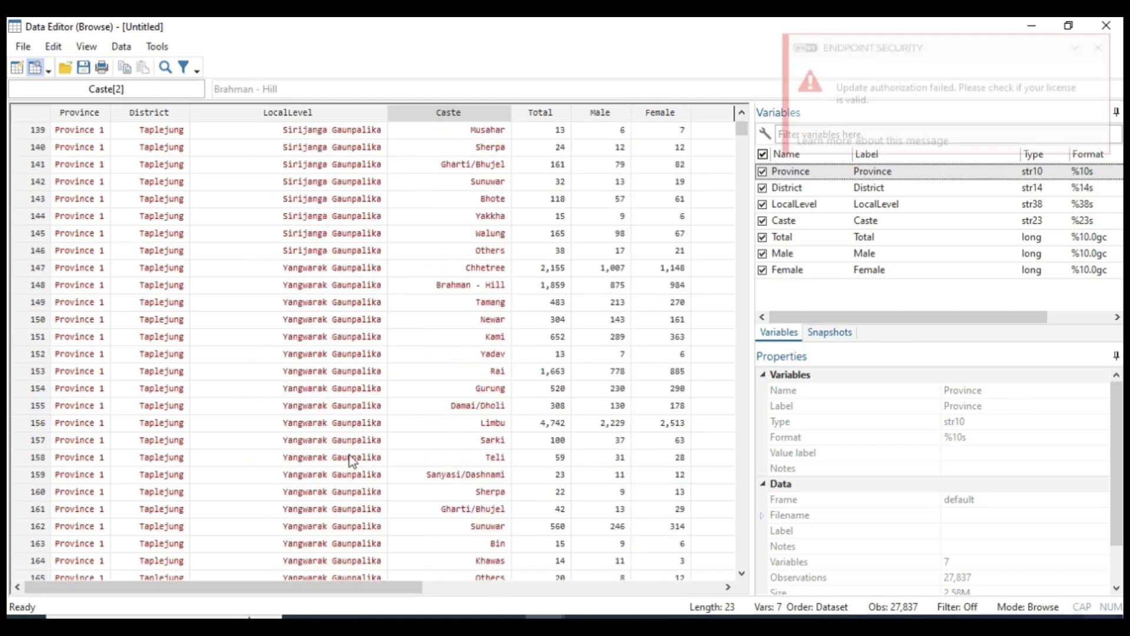
scroll(351, 460, down, 7)
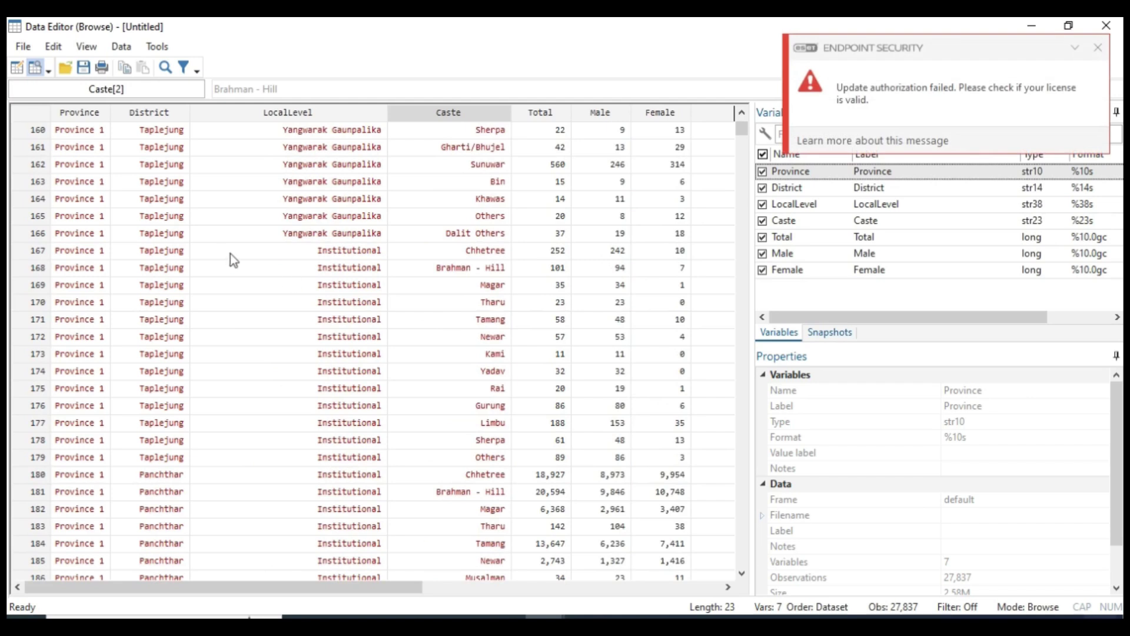
drag(231, 254, 322, 517)
Step: Add line 12: keep if LocalLevel!="Institutional" before the browse line
key(alt+Tab)
text(. k)
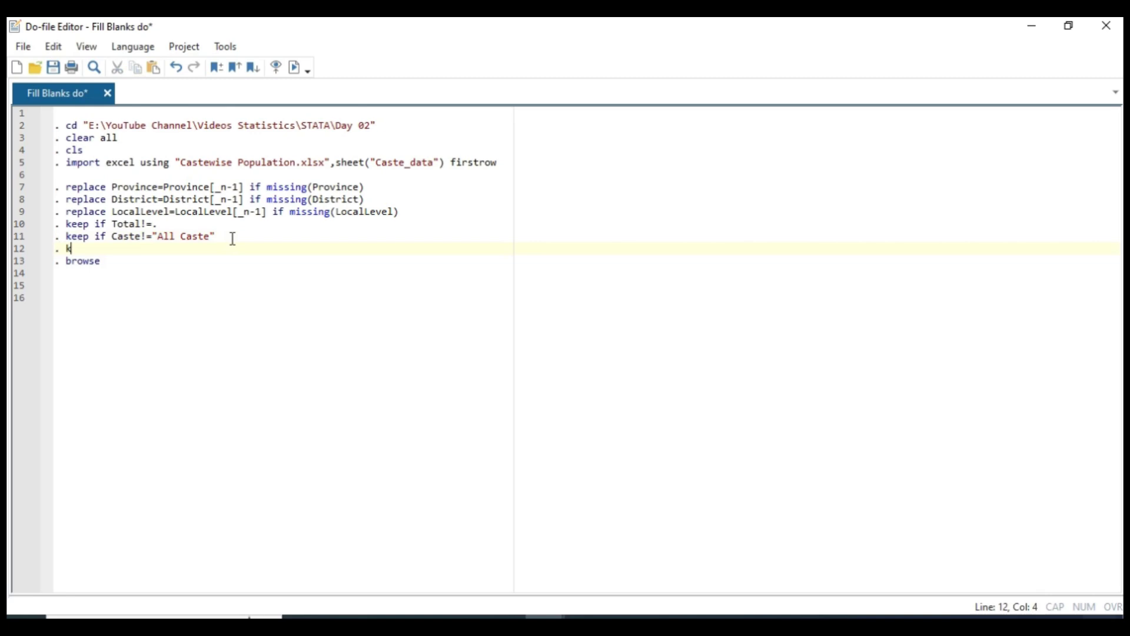
text(eep if)
click(156, 212)
double_click(156, 212)
key(ctrl+c)
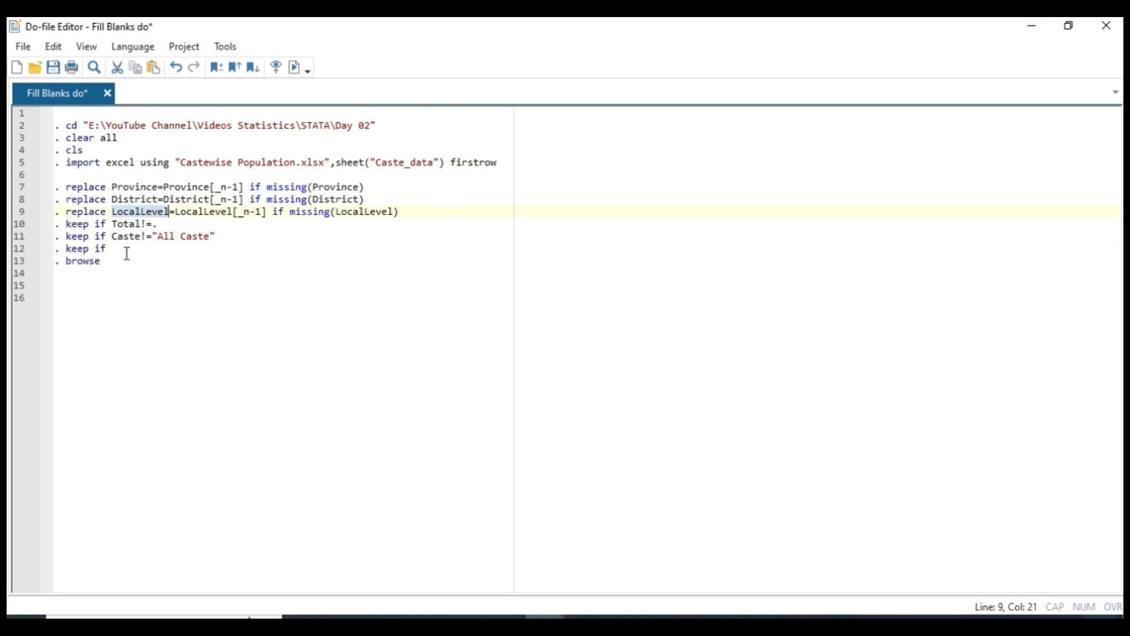
click(127, 257)
click(139, 248)
key(ctrl+v)
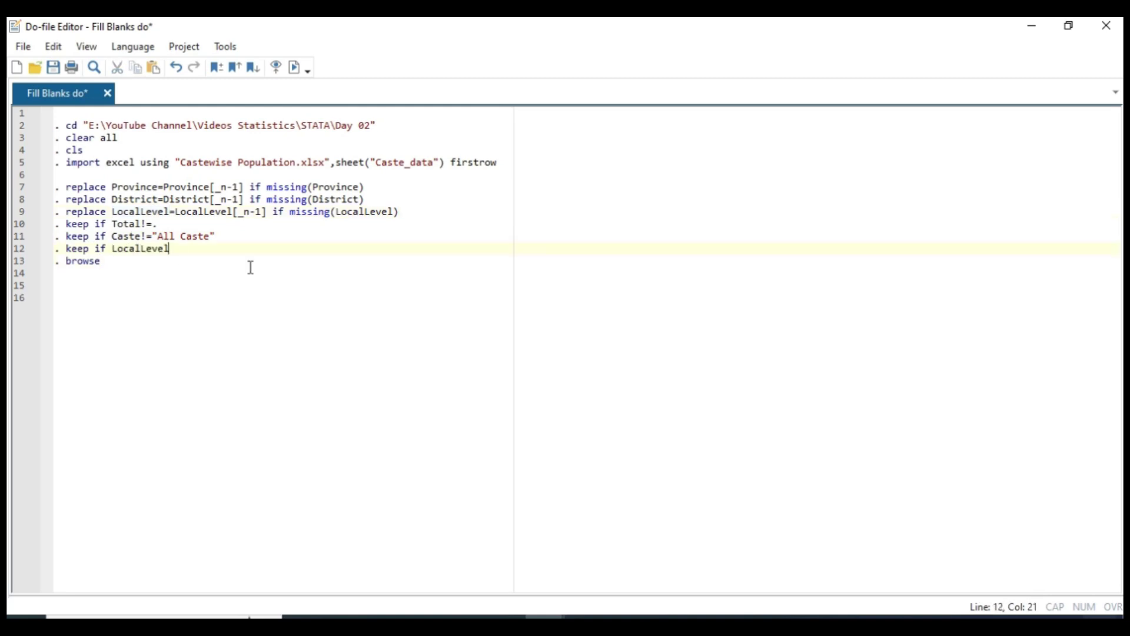
text(l)
text("Institutional)
click(83, 280)
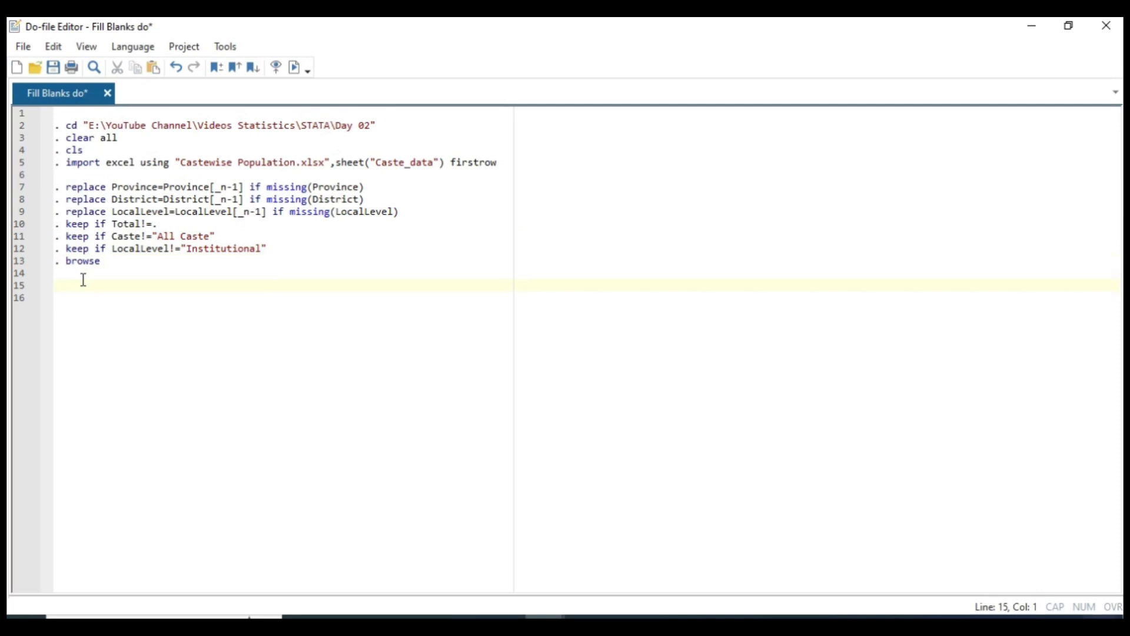
Step: Add save "Castewise population of Nepal.dta", replace on line 15 and save the do-file
text(. sav)
text(e )
text("Caste)
text( Pop)
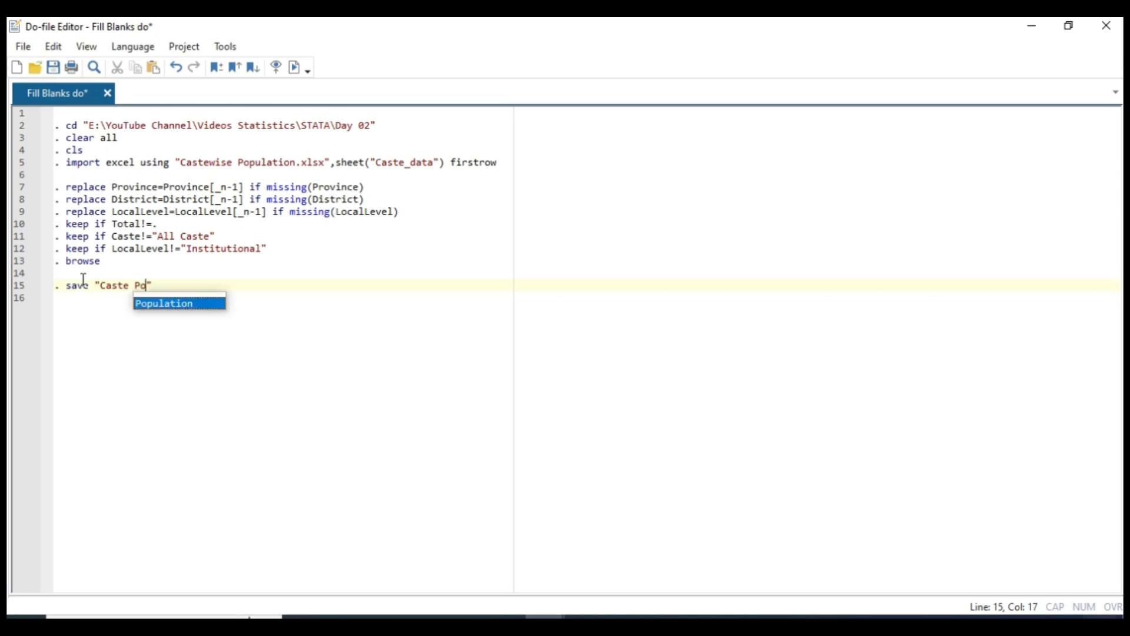
key(BackSpace)
key(BackSpace)
key(BackSpace)
key(BackSpace)
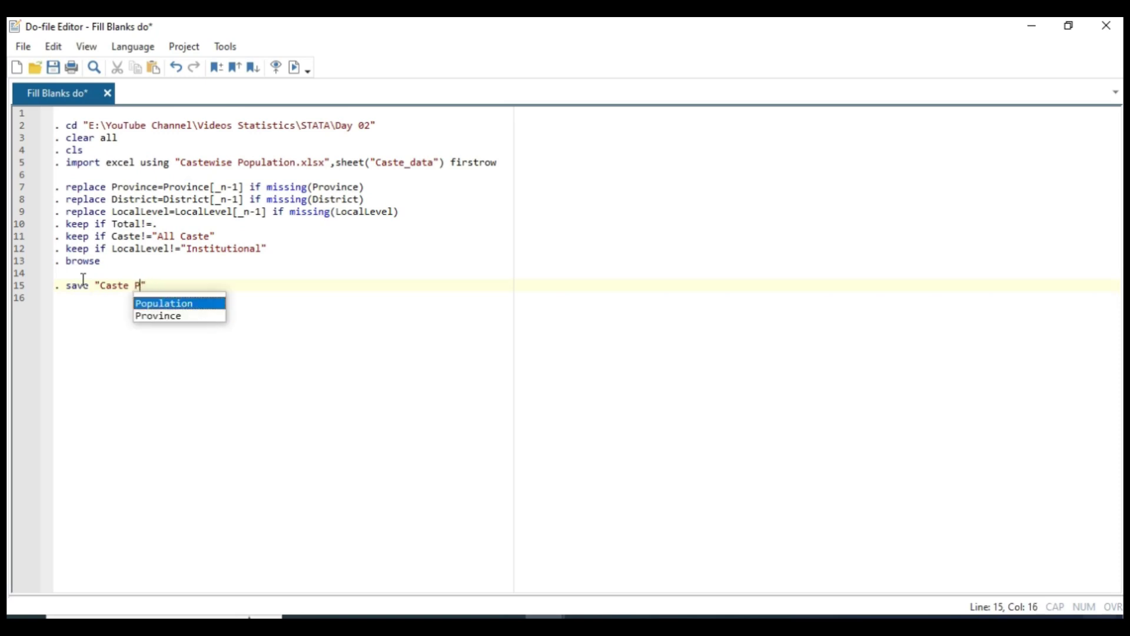
text(wise)
text( popu)
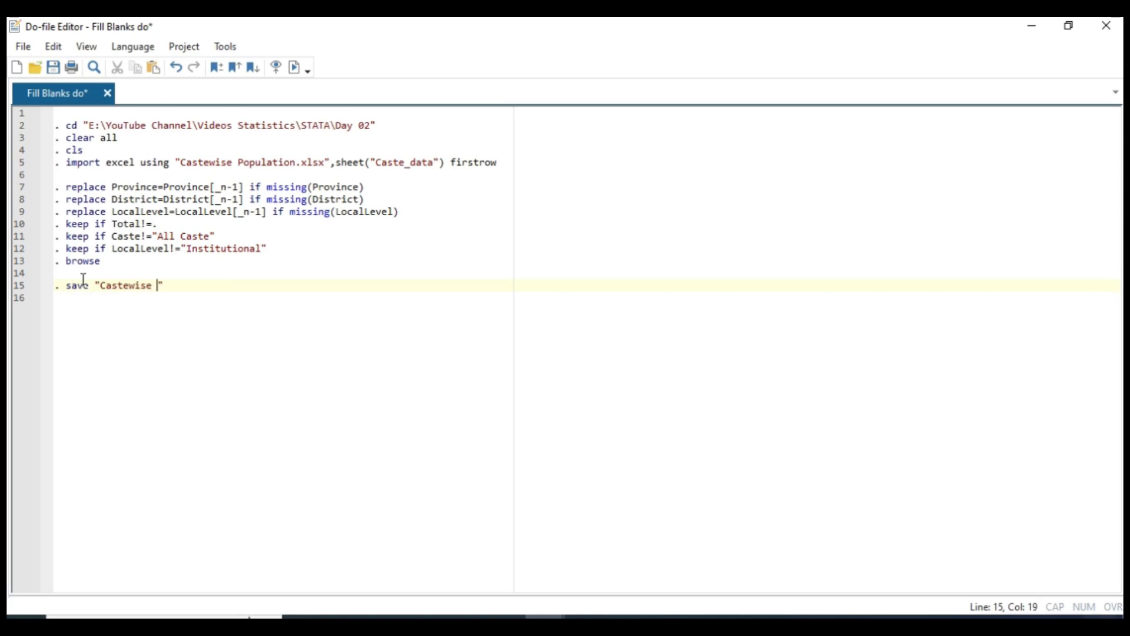
text(lation of )
text(Nepal)
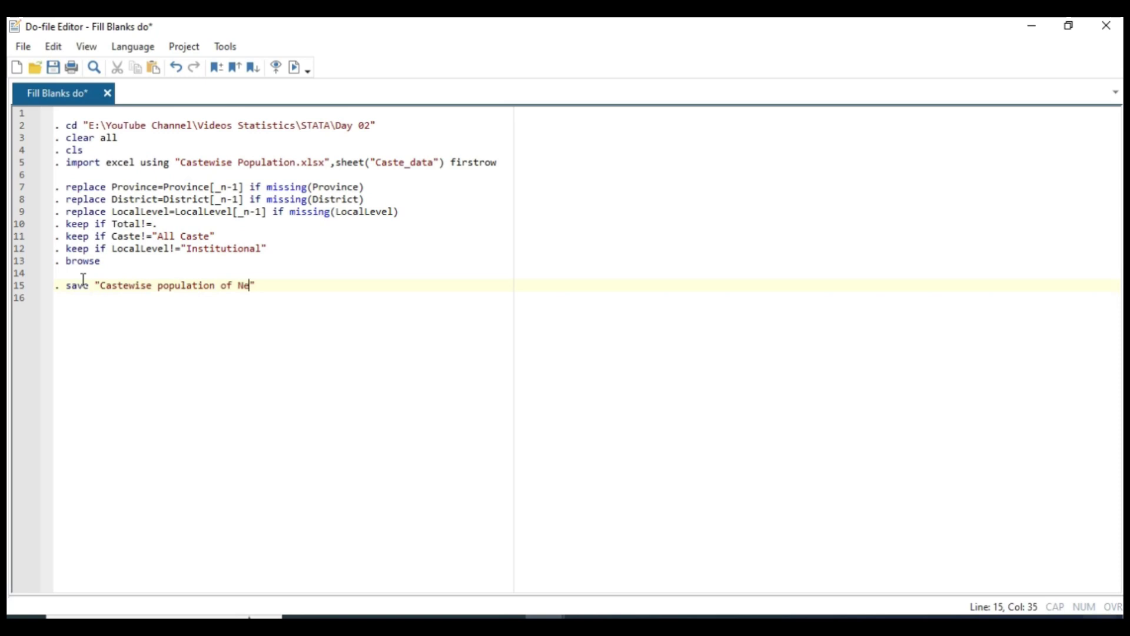
text(.dta)
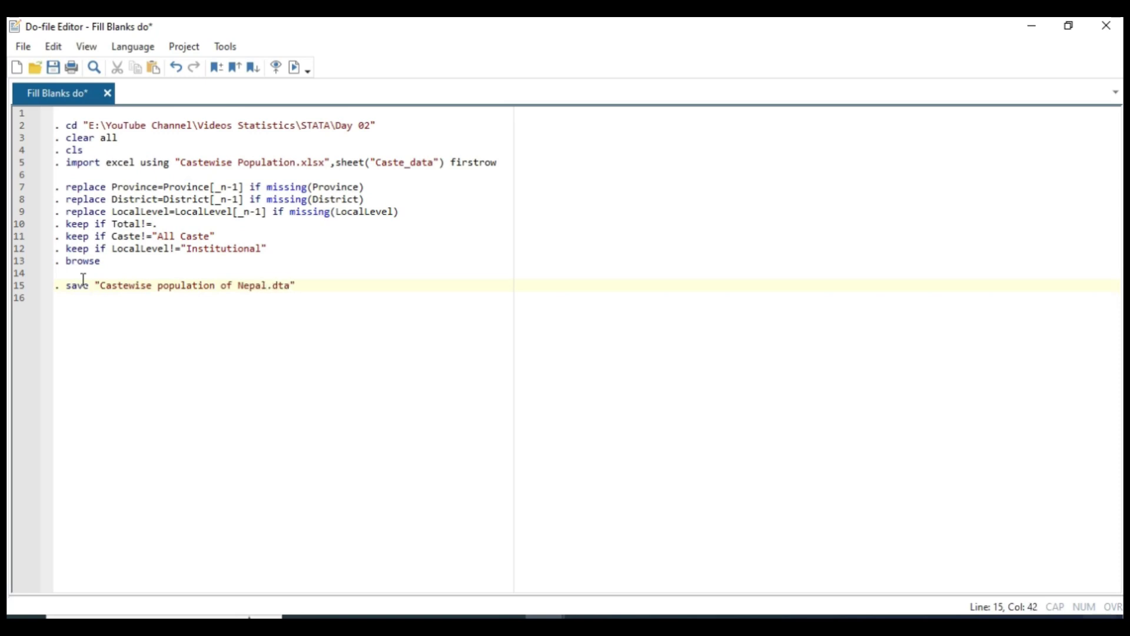
key(End)
text(, replace)
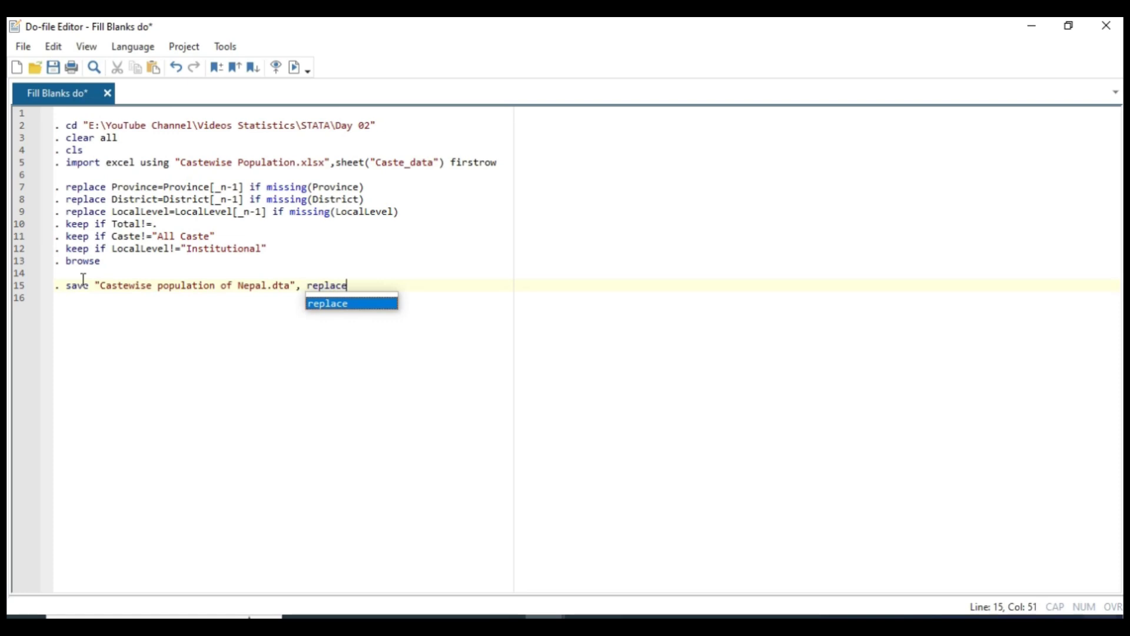
key(ctrl+s)
drag(103, 261, 47, 261)
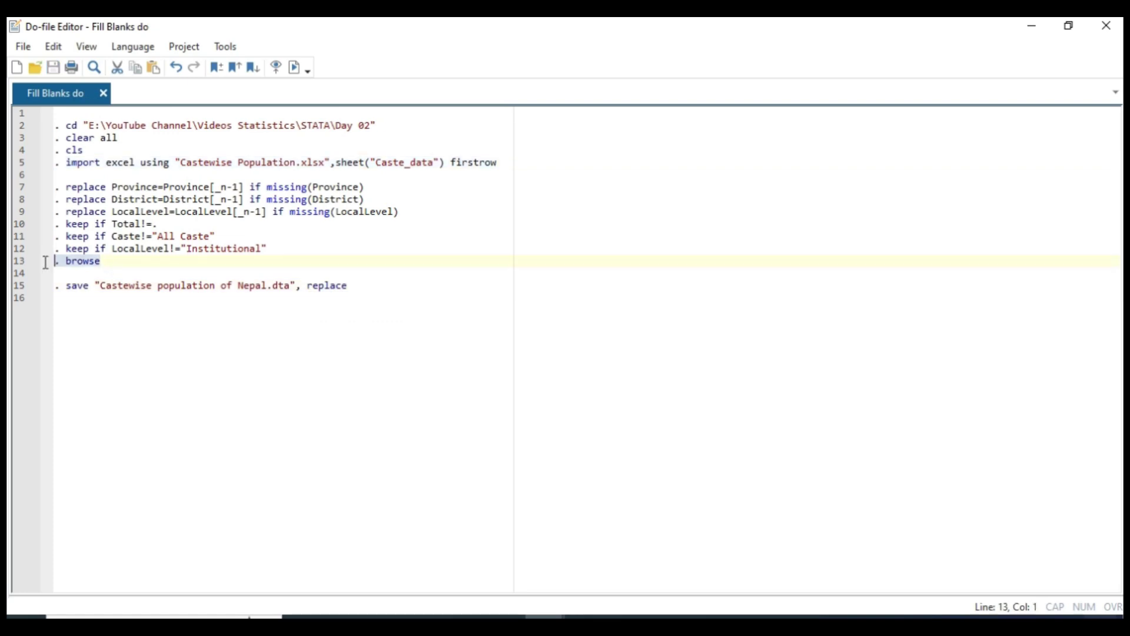
Step: Rerun the Province fill line with browse and check the blank Province cells
click(293, 67)
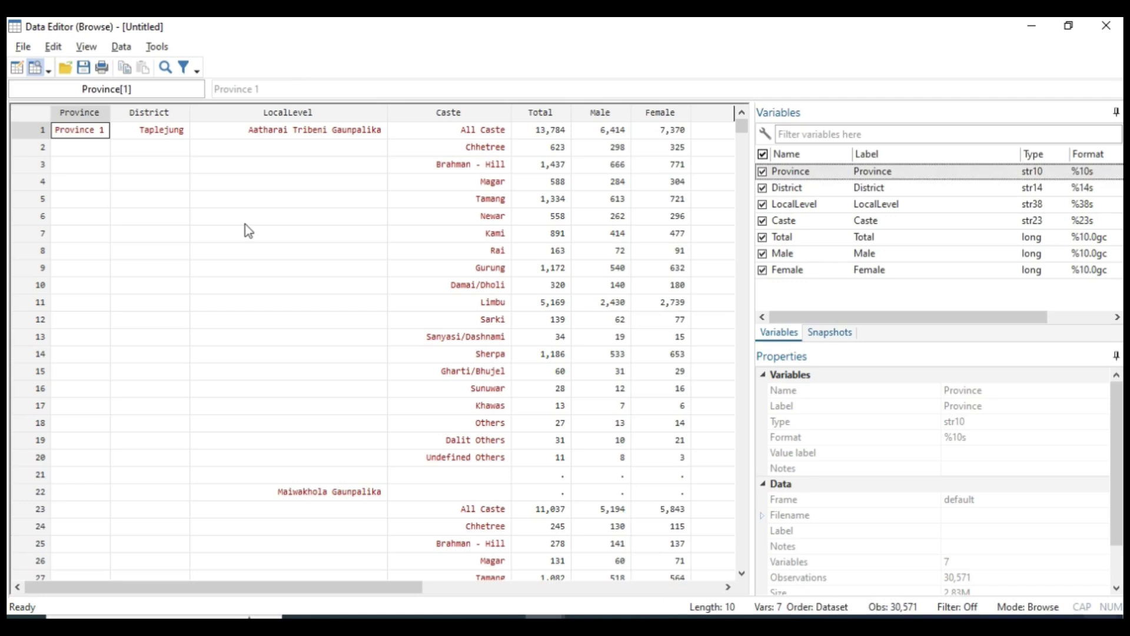
click(95, 151)
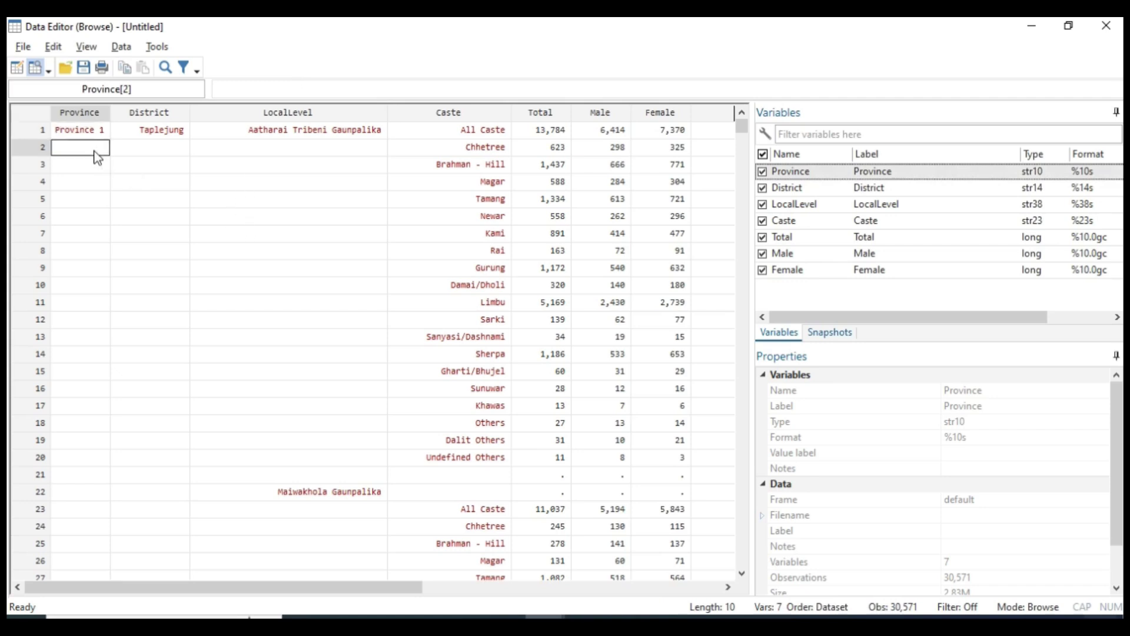
key(alt+Tab)
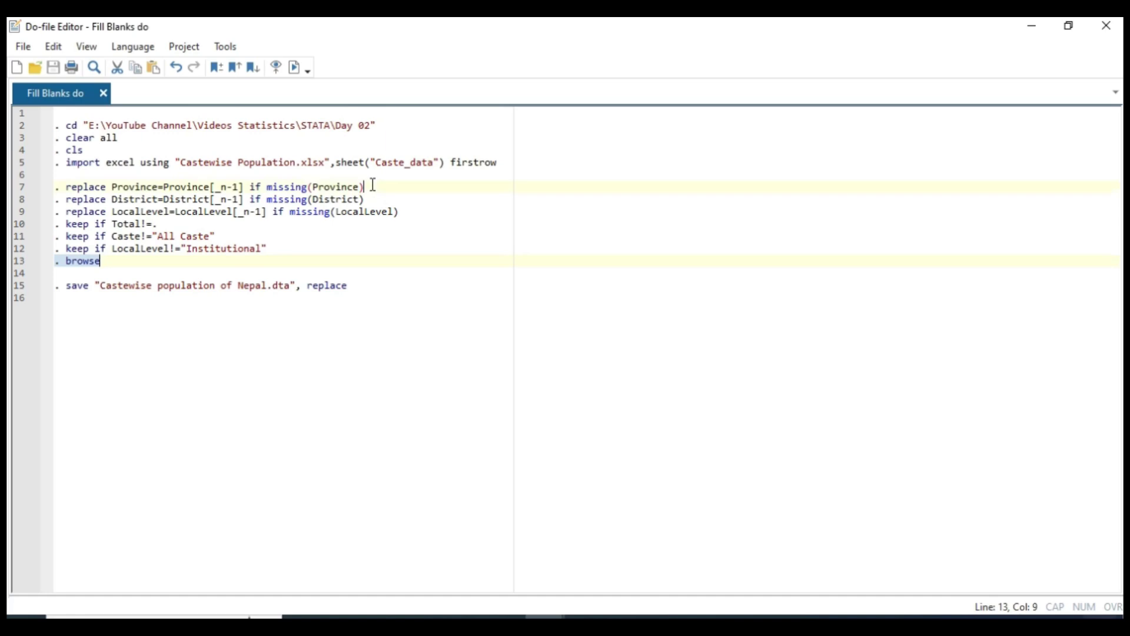
drag(373, 184, 53, 187)
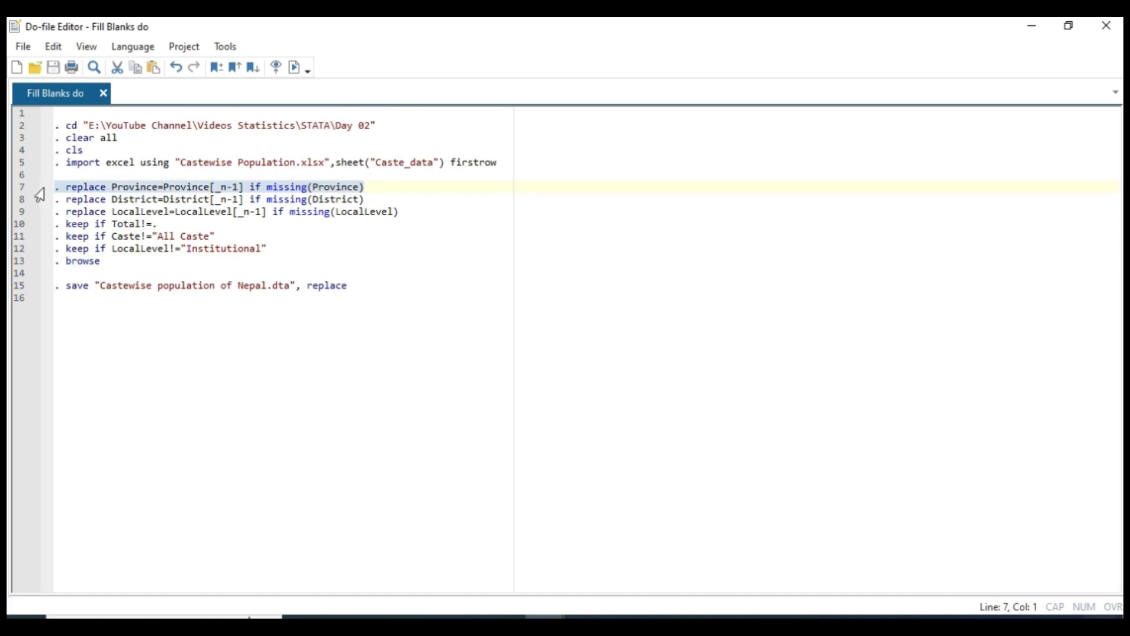
drag(109, 264, 24, 255)
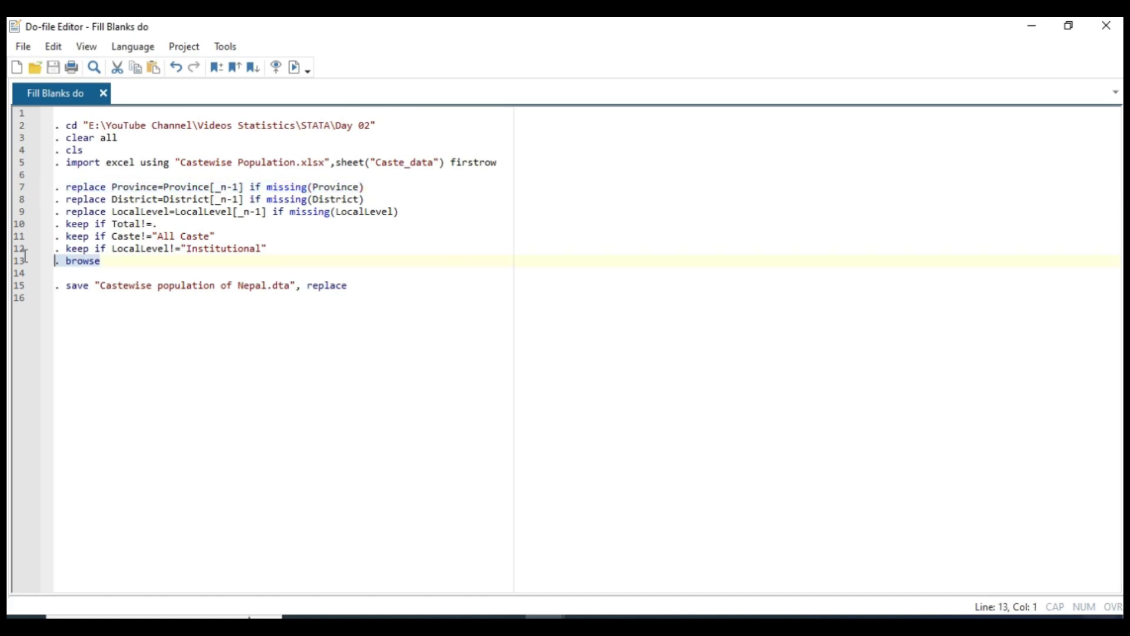
key(ctrl+d)
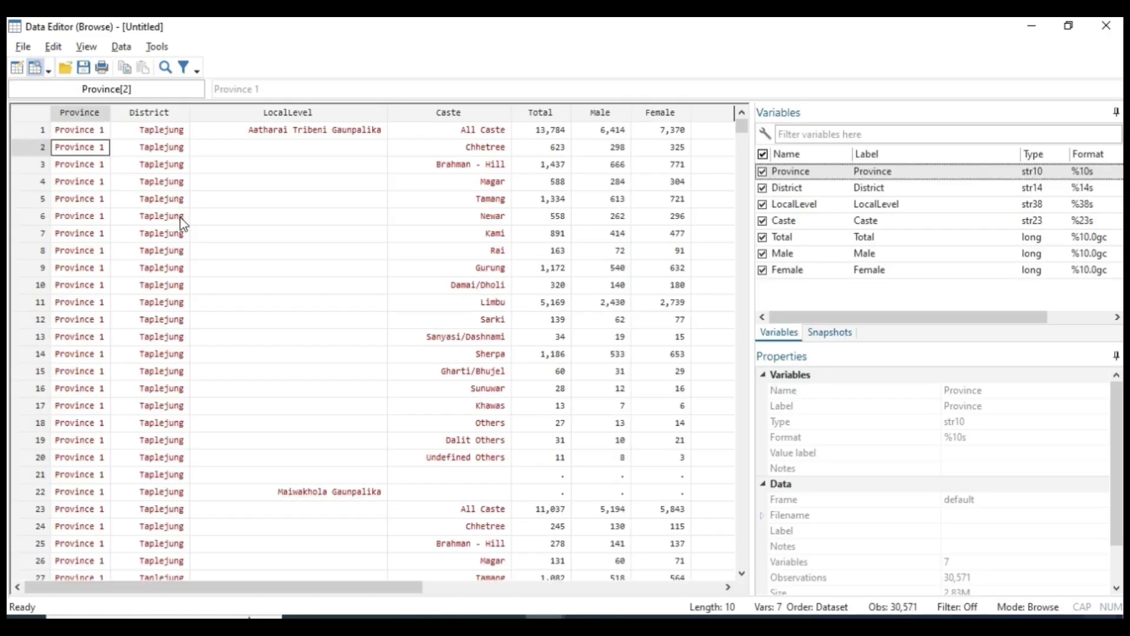
Step: Rerun the Province, District and LocalLevel fill lines, then locate the saved dataset in Day 02
key(alt+Tab)
drag(408, 213, 29, 210)
key(ctrl+d)
key(alt+Tab)
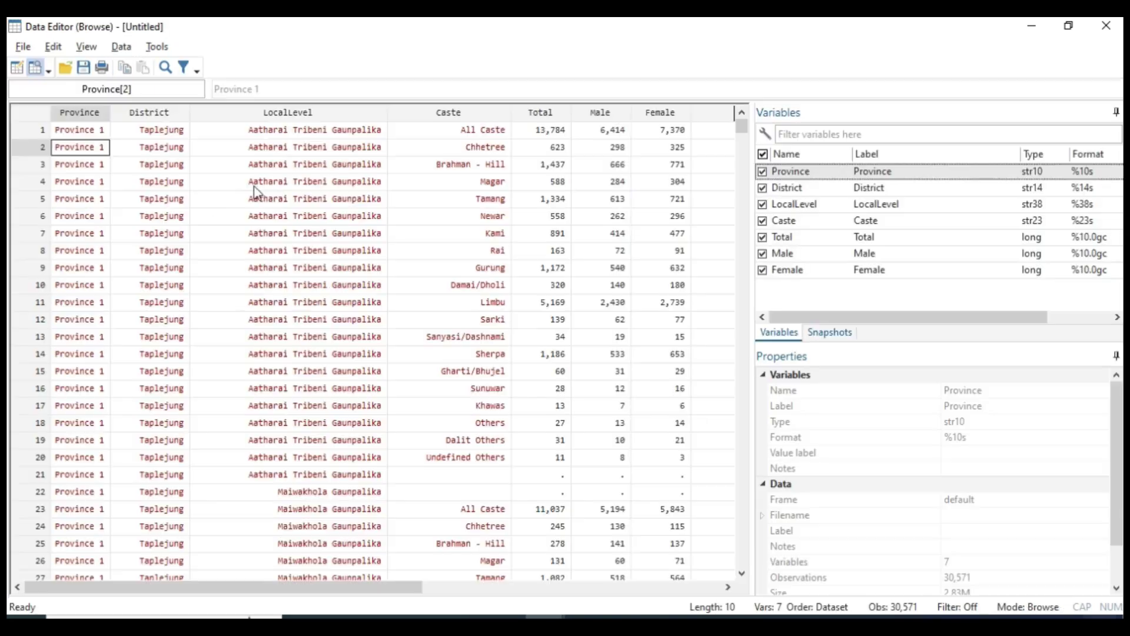
scroll(292, 297, down, 10)
scroll(300, 353, up, 10)
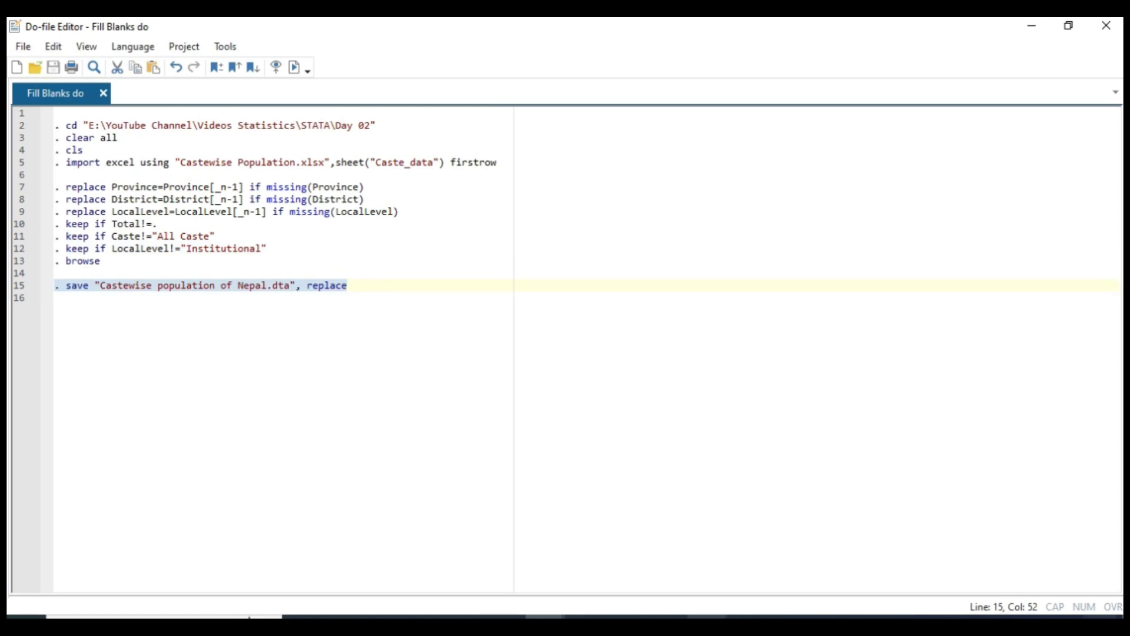
click(700, 615)
click(383, 126)
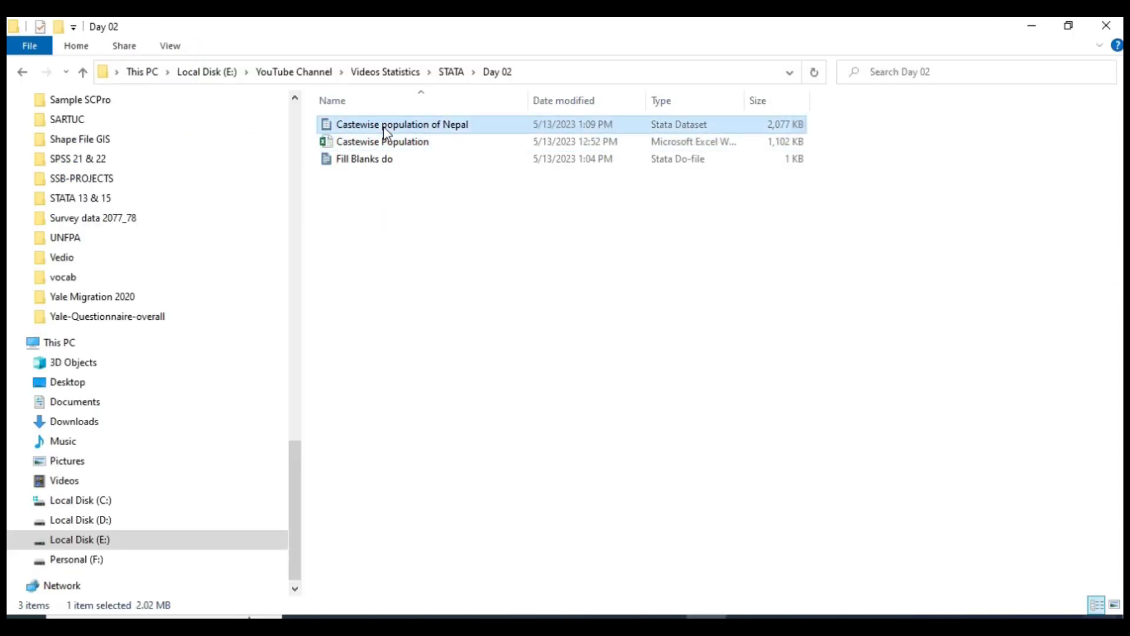
Step: Open the Castewise population of Nepal dataset from the Day 02 folder in Stata
double_click(383, 126)
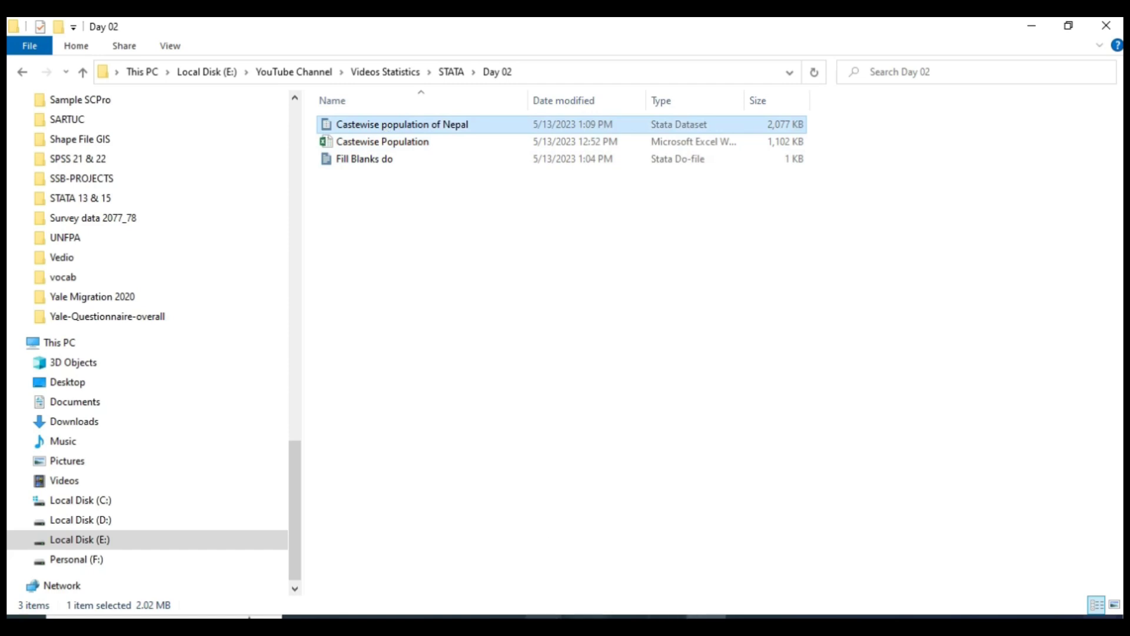